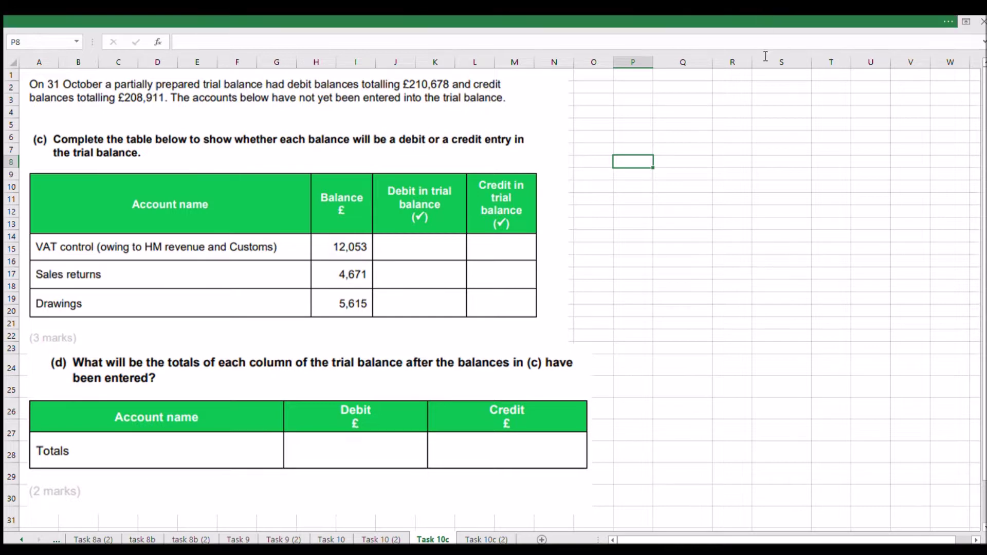
Review the Task 10c (2) trial balance answers, the Task 1a (2) and tAsk 1c (2) answer sheets, and the Task 1d (2) sheet.
left_click(486, 540)
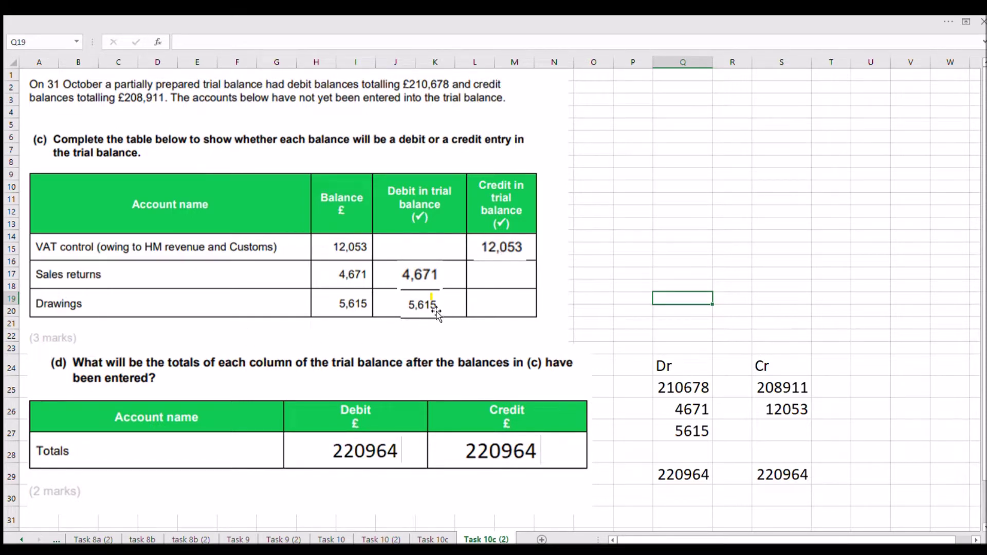
left_click(678, 383)
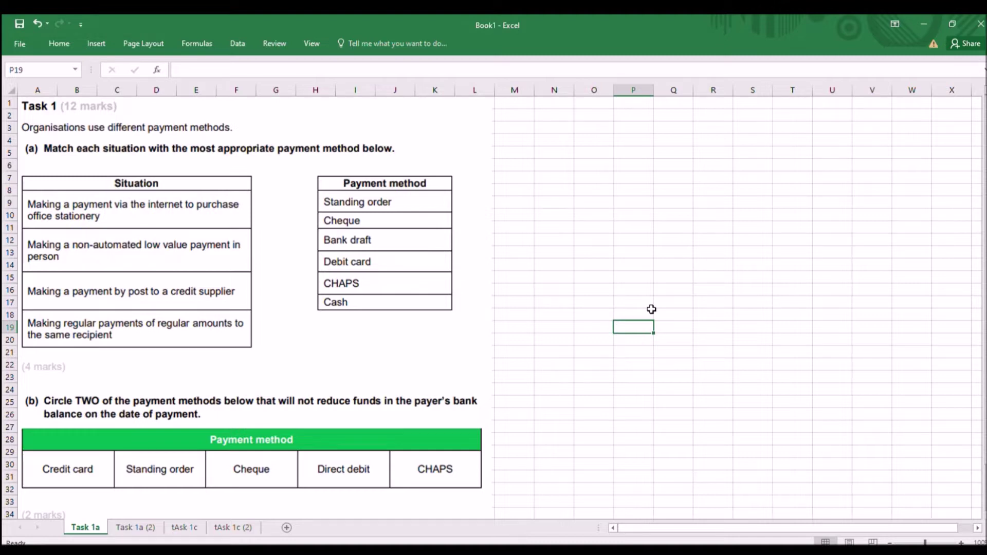
left_click(128, 528)
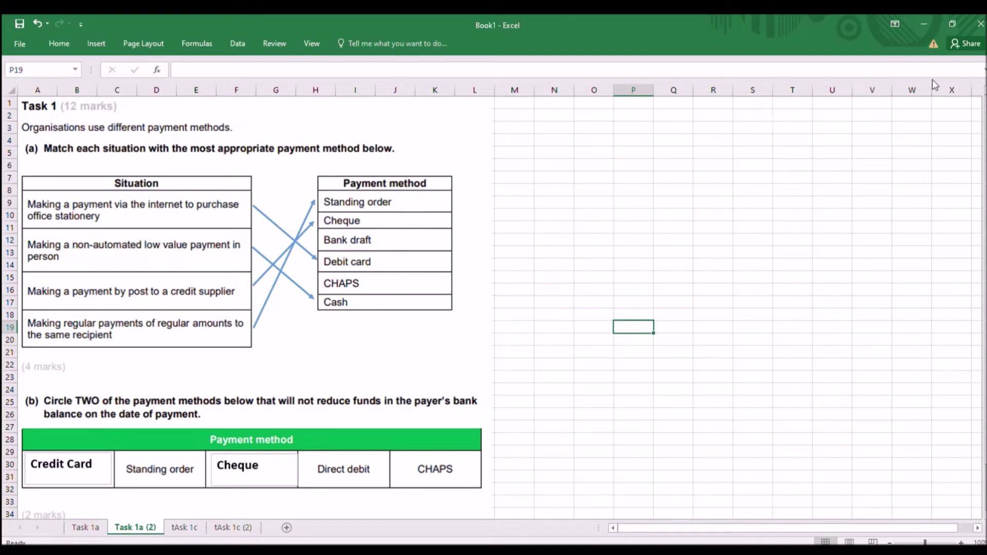
key("ctrl+Page_Down")
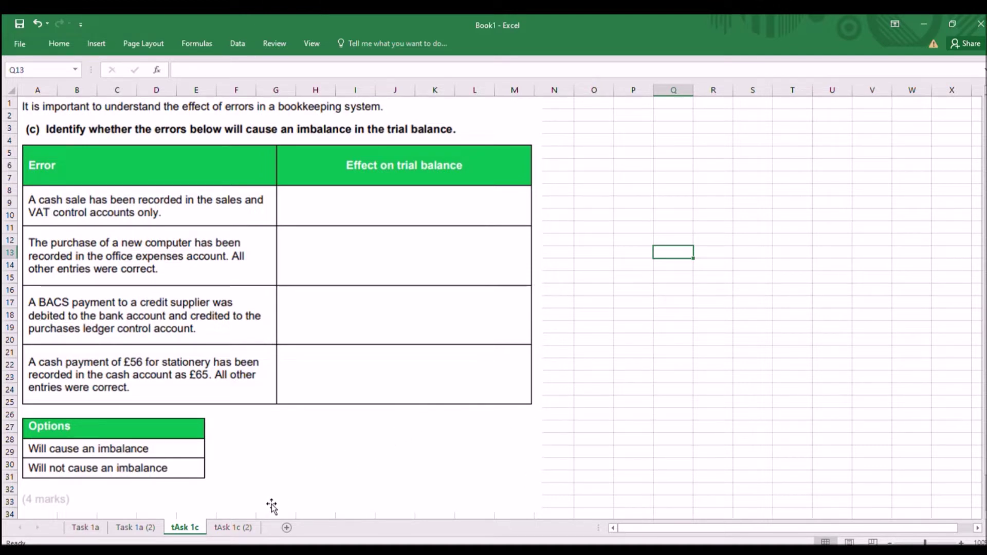
left_click(222, 525)
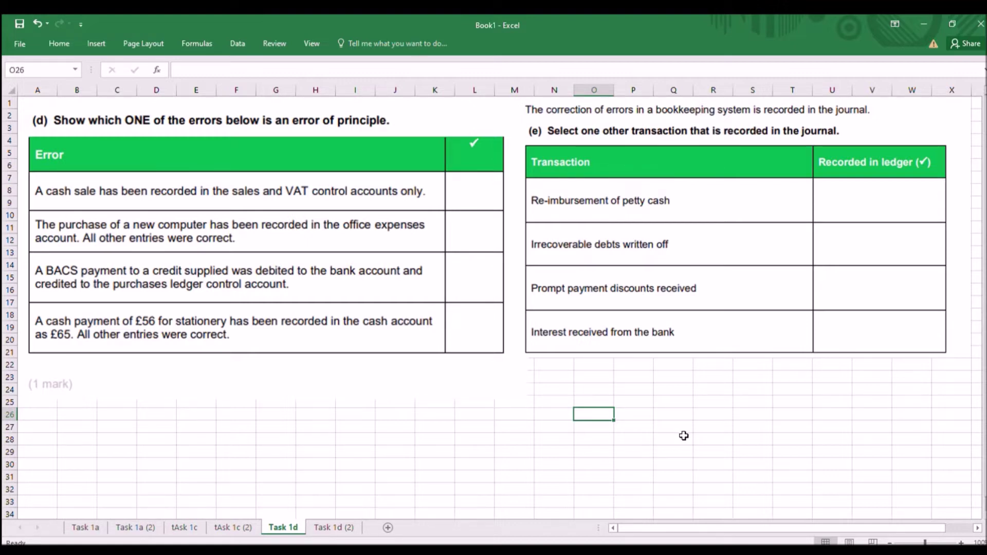
left_click(350, 527)
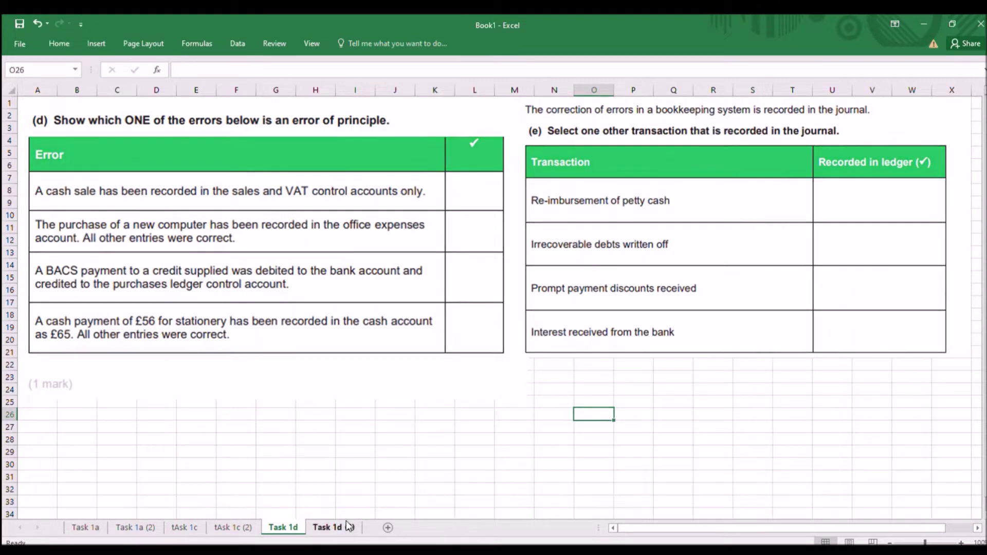
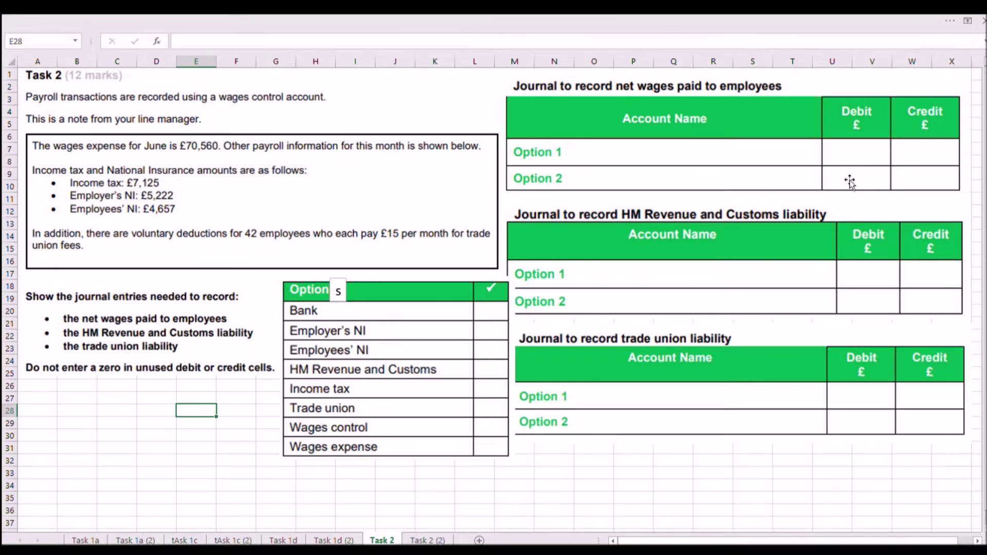
On the Task 2 (2) answer sheet, enter the heading "Wages control" in cell I34 above the T-account.
left_click(435, 539)
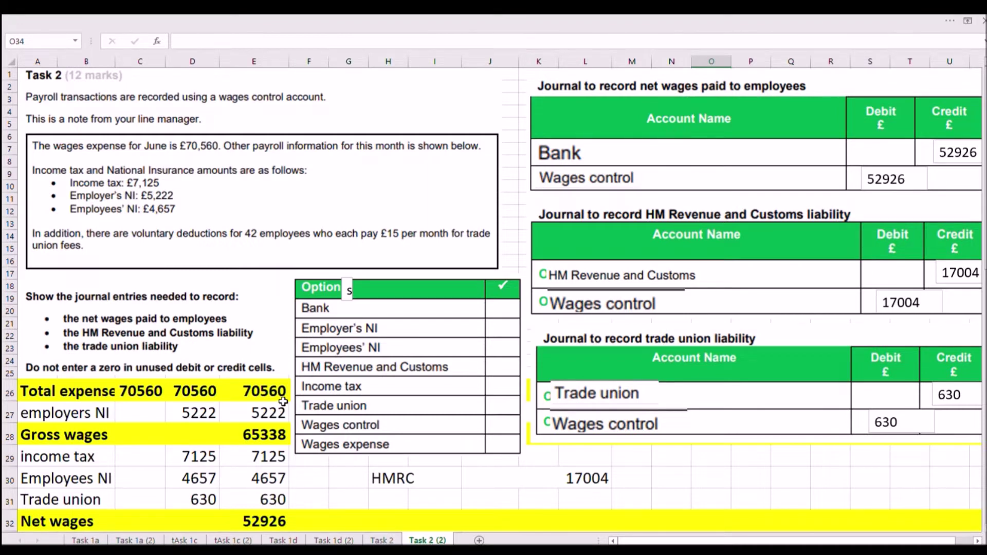
scroll(282, 401, "down", 3)
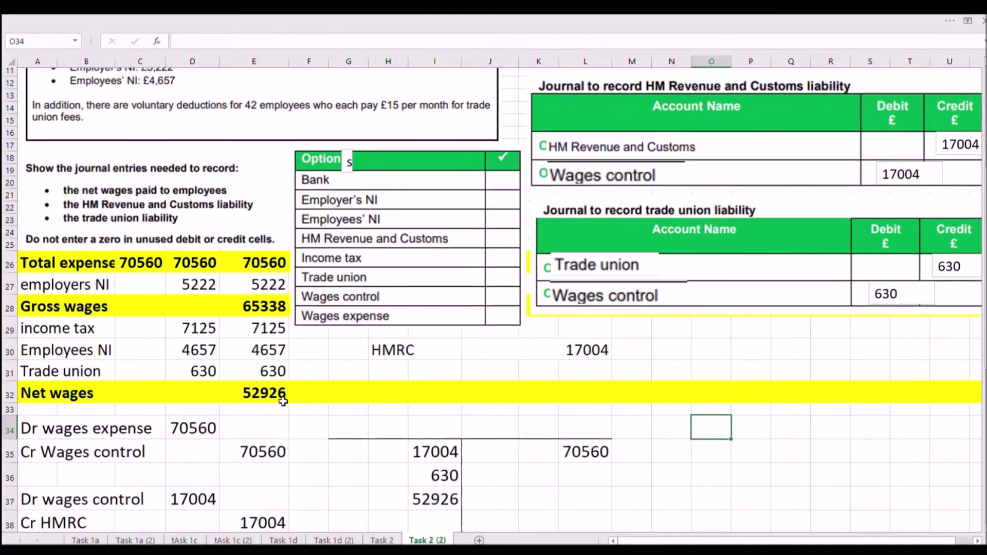
scroll(284, 399, "down", 4)
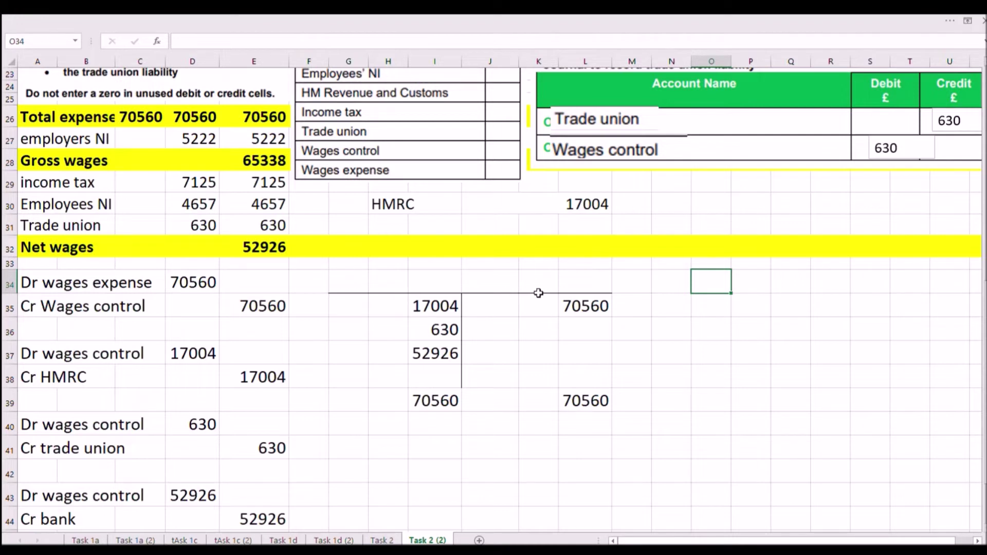
left_click(448, 284)
type("Wages cotro")
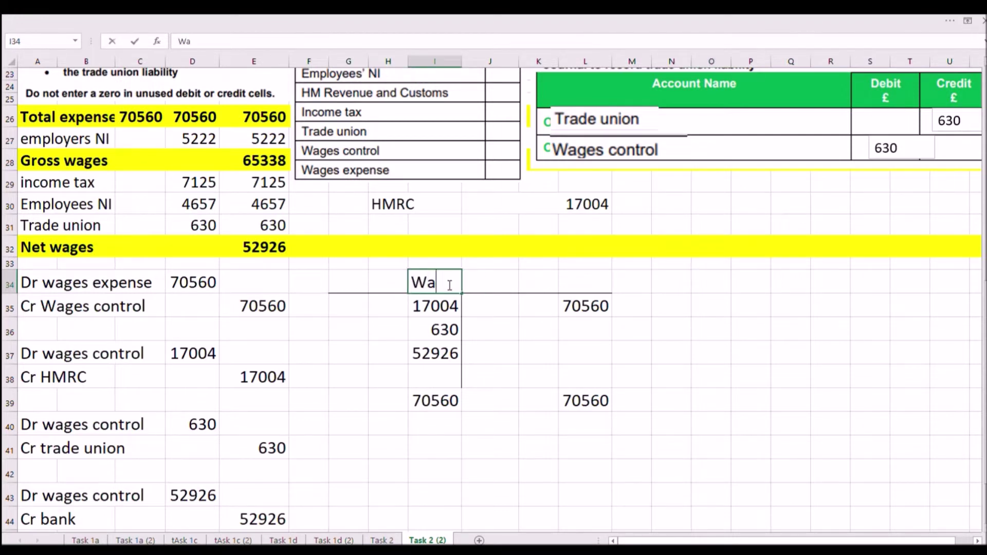
key("BackSpace")
key("BackSpace")
key("BackSpace")
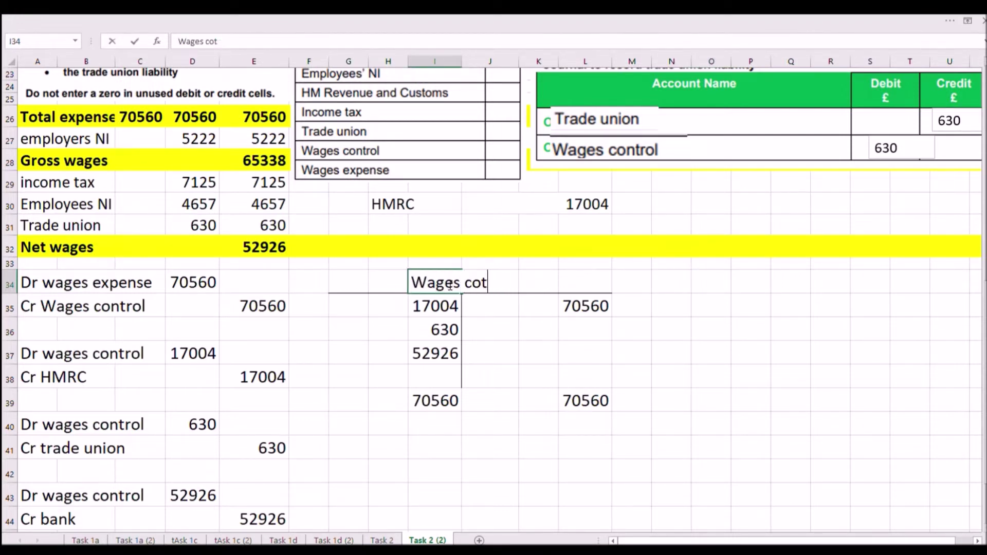
type("ntrol")
key("Return")
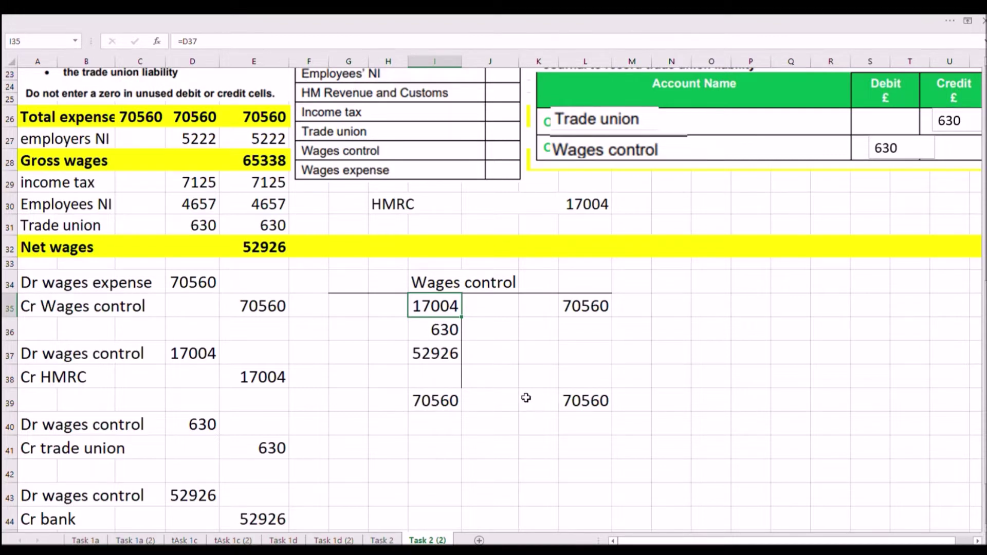
Add a balance line to the wages control T-account, with "c/d" in cell J38 and 0 in cell L38.
left_click(495, 380)
type("c/d")
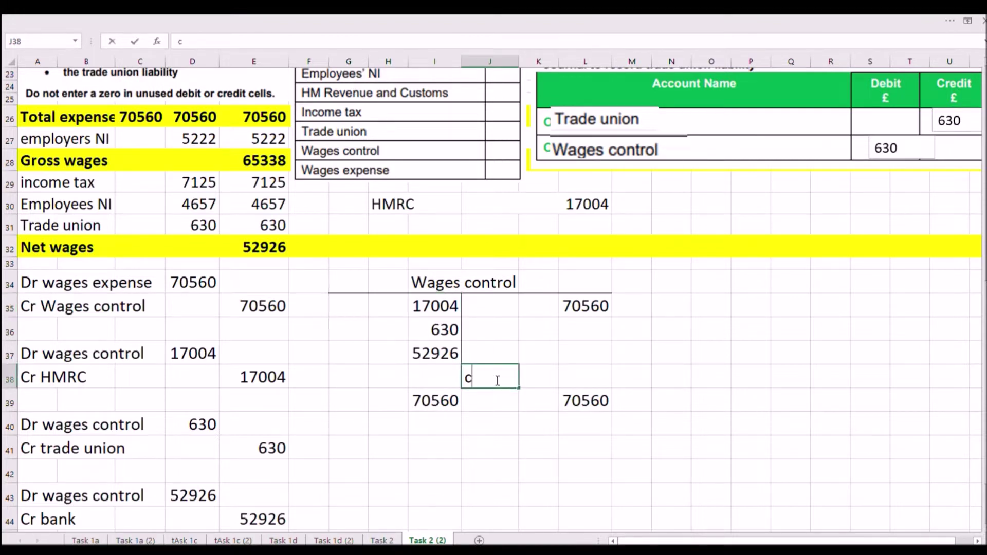
key("Tab")
key("Tab")
type("0")
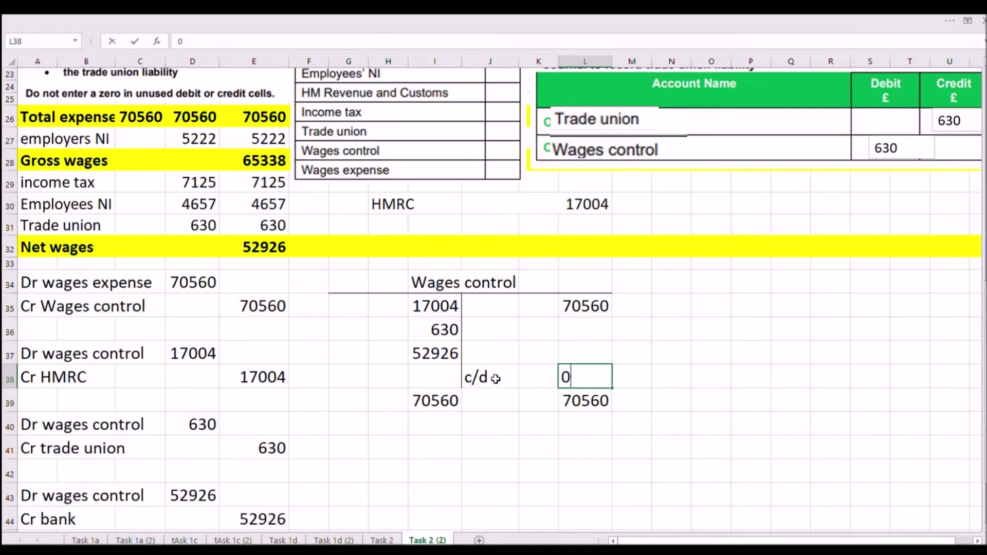
key("Return")
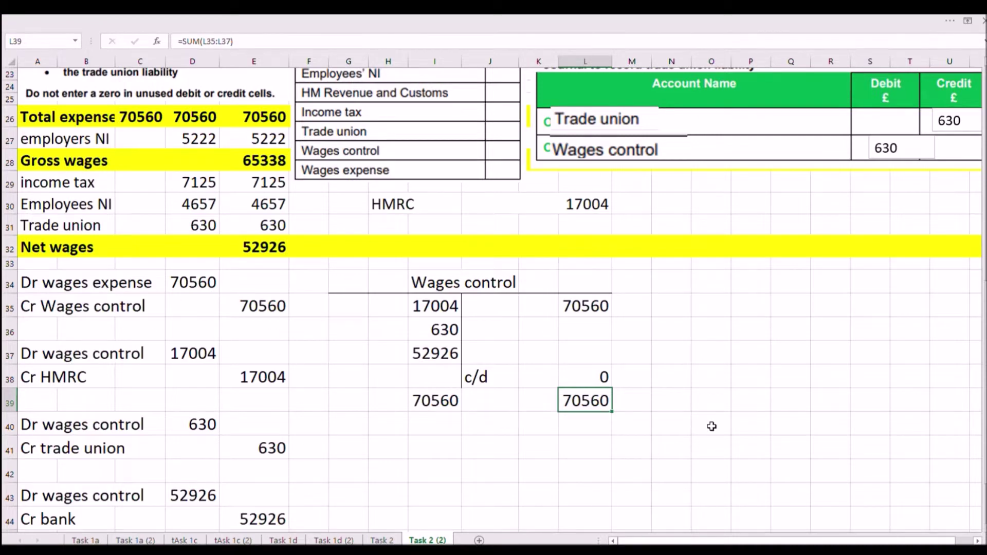
Open the Task 3 (2) answer sheet and compare the customer's sales ledger account with the T-account workings.
scroll(712, 426, "up", 7)
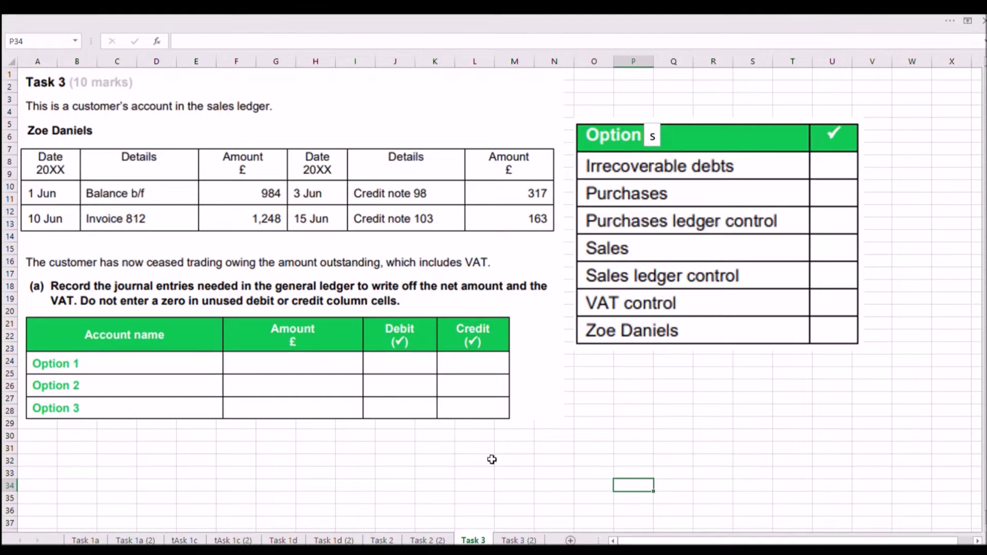
left_click(515, 539)
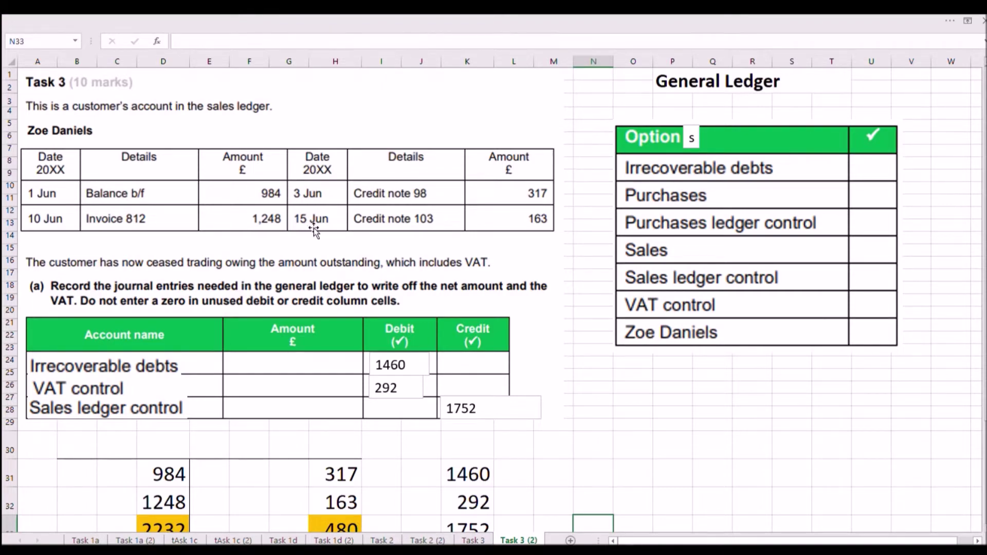
scroll(308, 226, "down", 4)
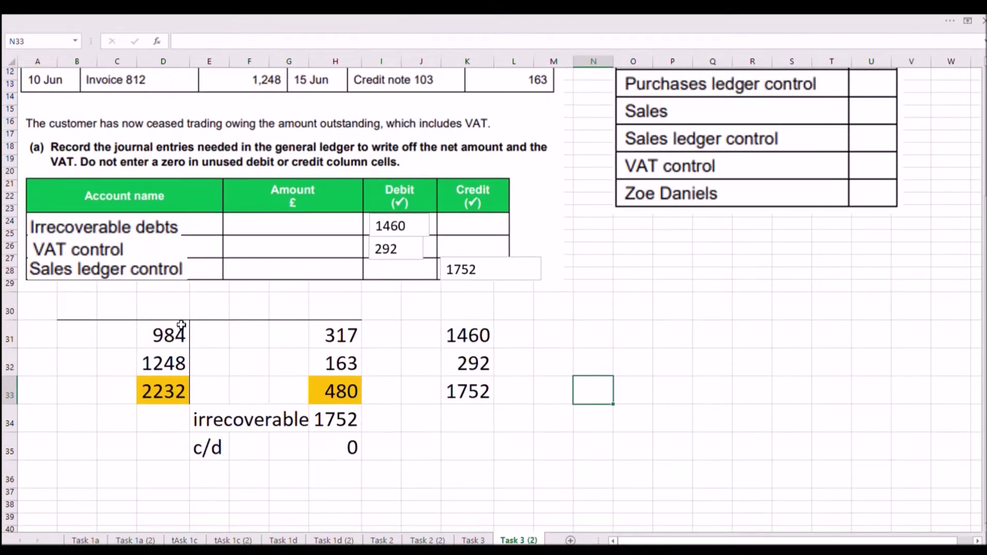
scroll(263, 331, "up", 4)
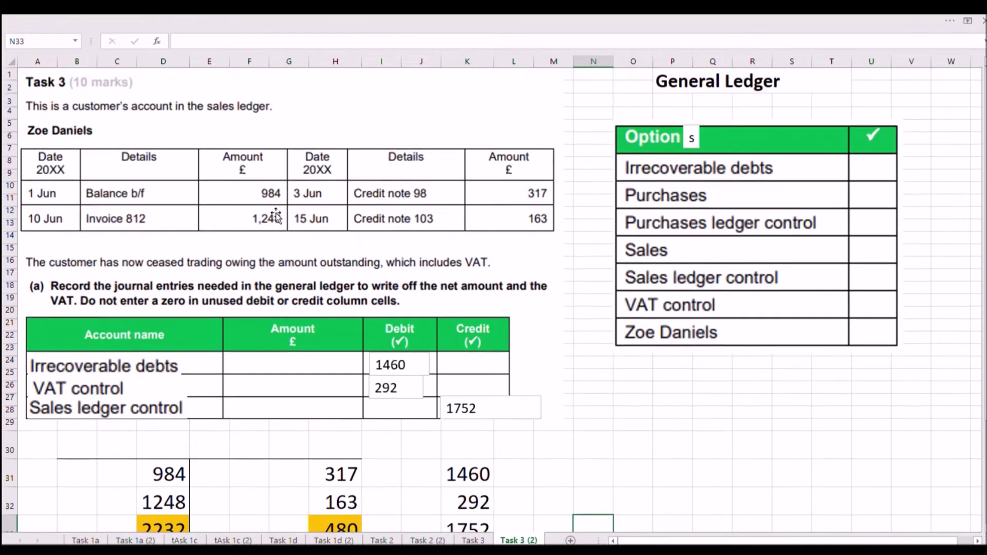
scroll(400, 327, "down", 4)
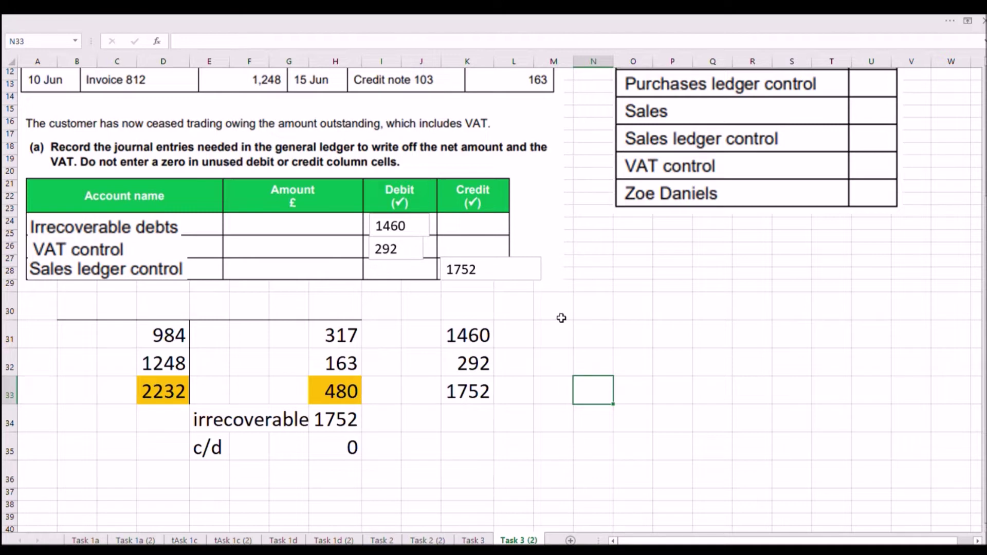
Inspect the formulas for the gross, net and VAT amounts in cells K31 to K33.
left_click(480, 394)
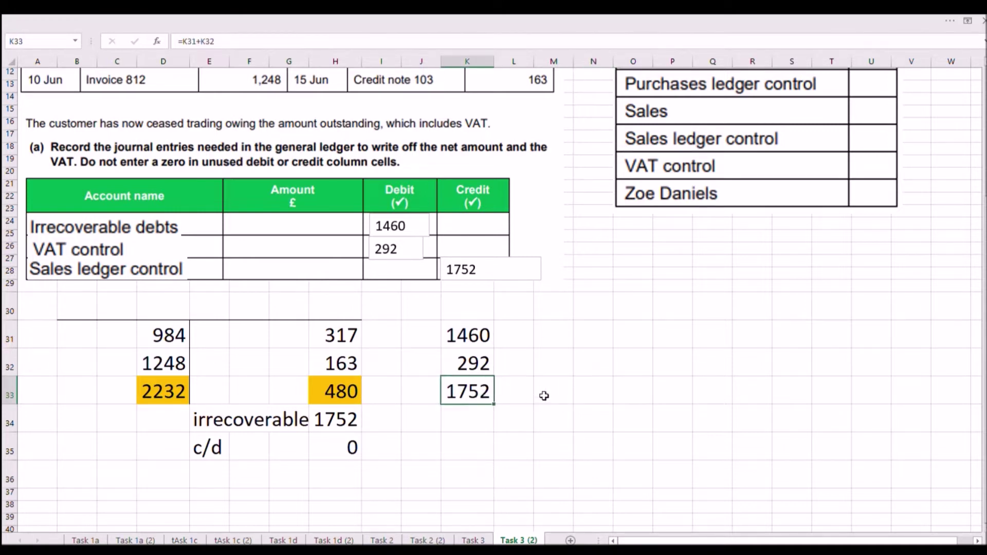
left_click(484, 337)
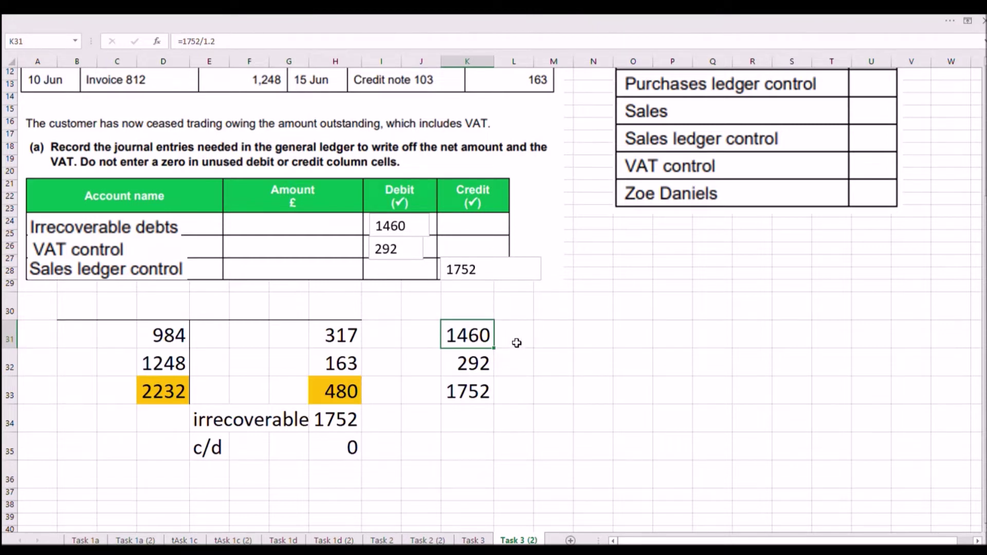
left_click(480, 363)
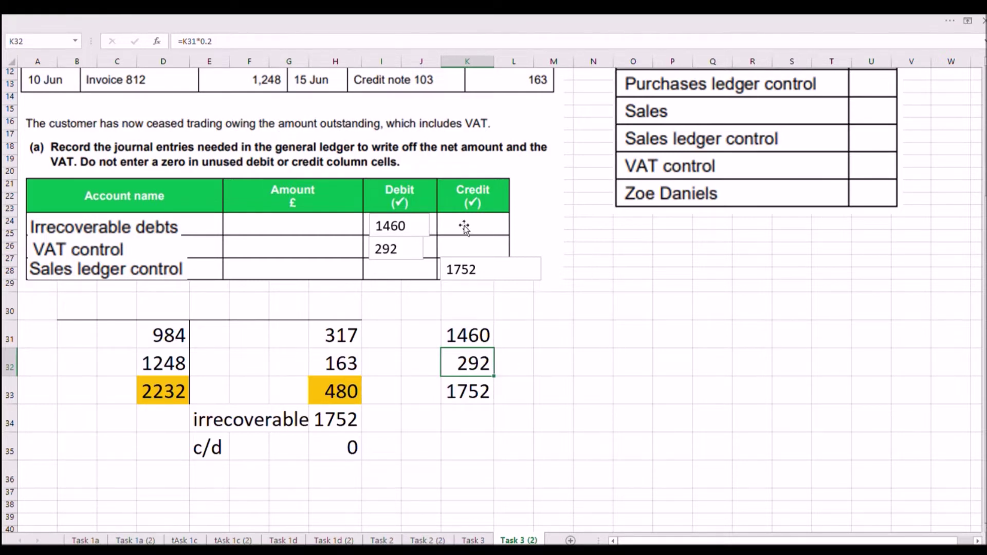
left_click(481, 336)
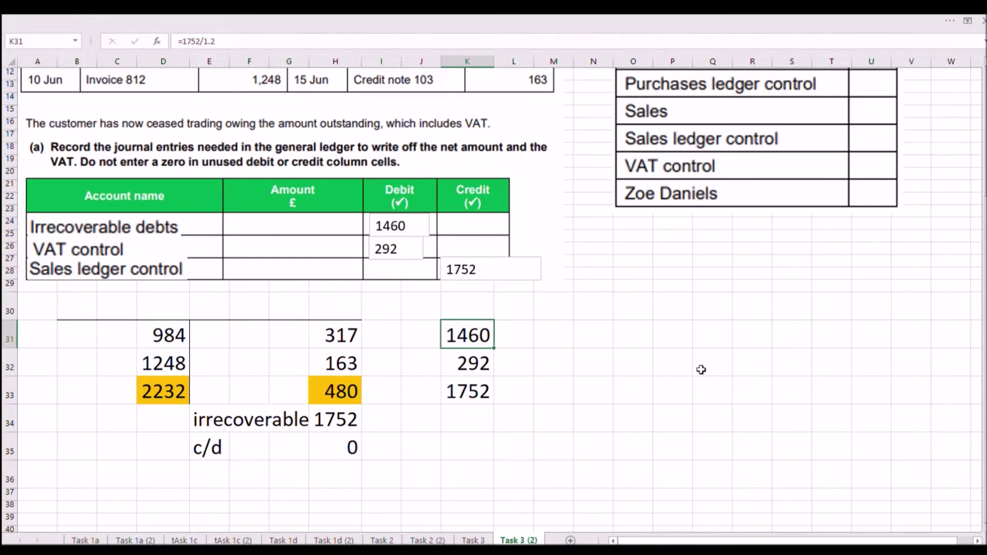
Check the irrecoverable debt journal entries on Task 3 (2) against the question and the workings below them.
scroll(701, 370, "up", 4)
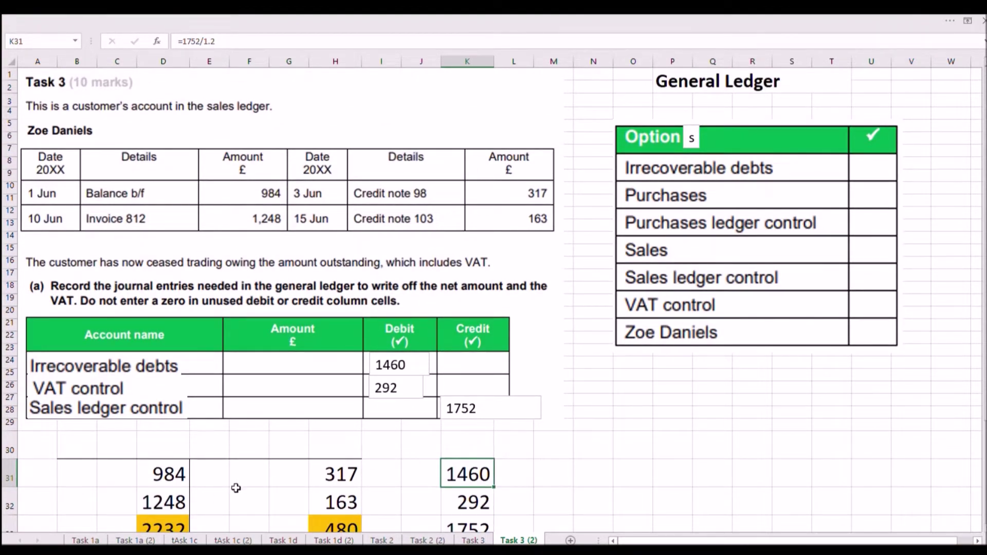
scroll(320, 513, "down", 4)
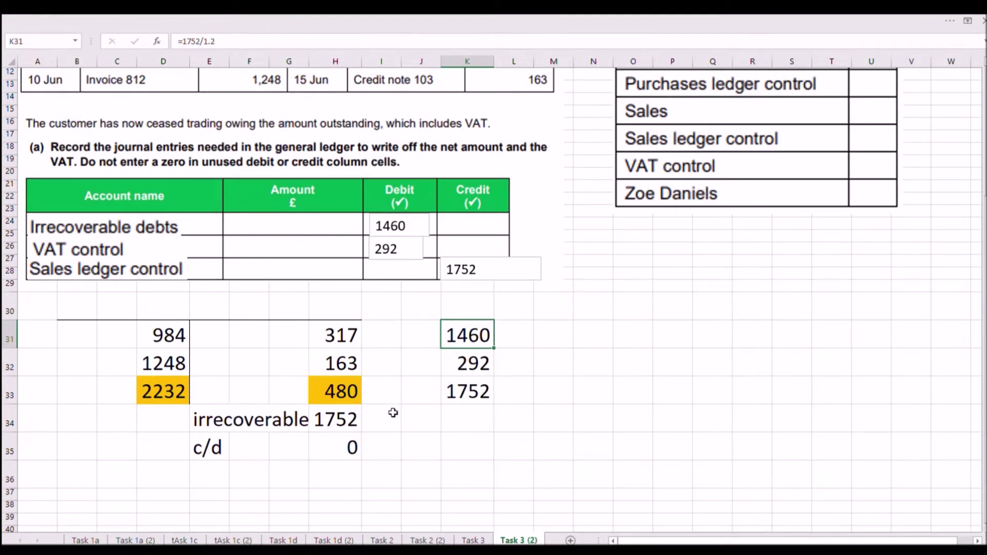
scroll(406, 412, "up", 4)
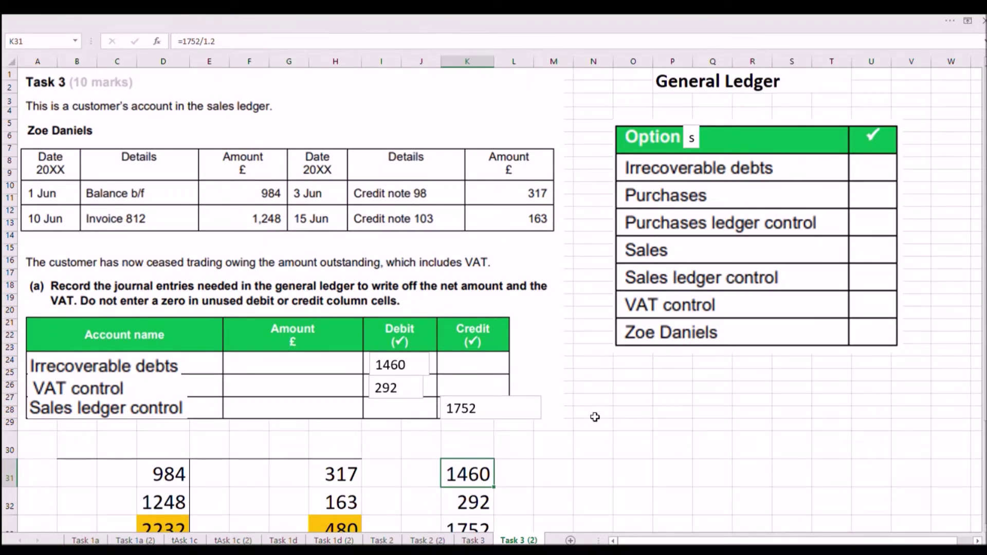
scroll(595, 416, "down", 4)
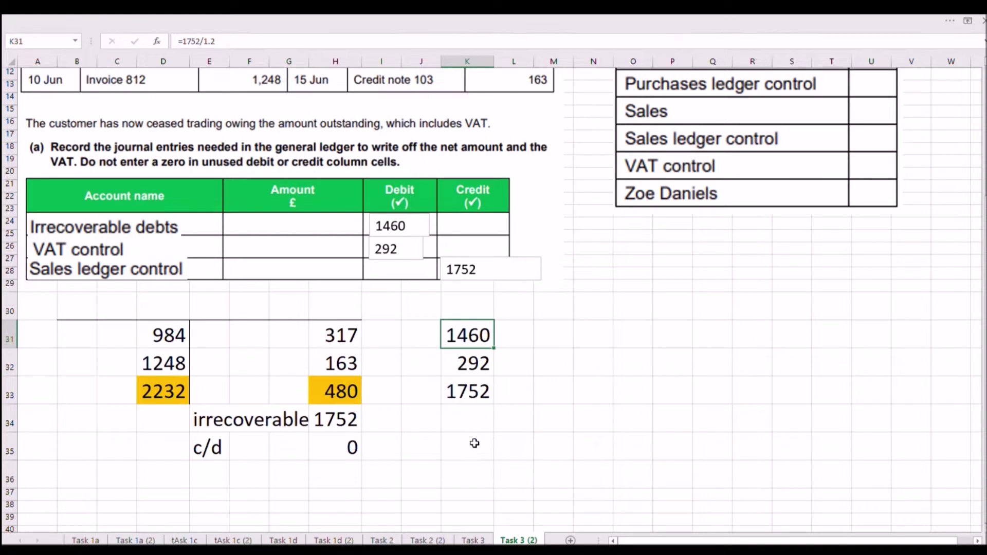
left_click(584, 386)
scroll(733, 253, "up", 4)
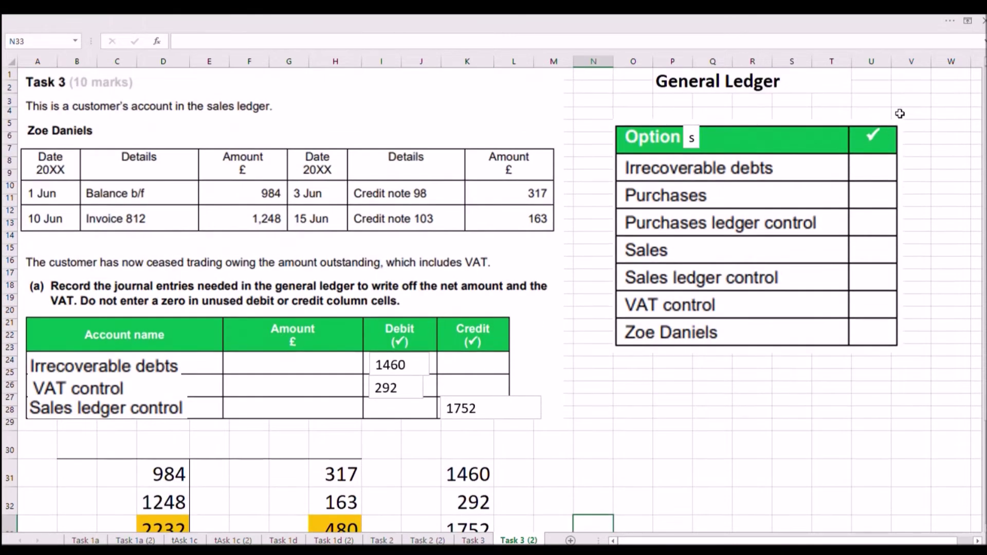
Go through the Task 3b and Task 4 questions with their answer sheets, and open the Task 5 sheet.
key("ctrl+Page_Down")
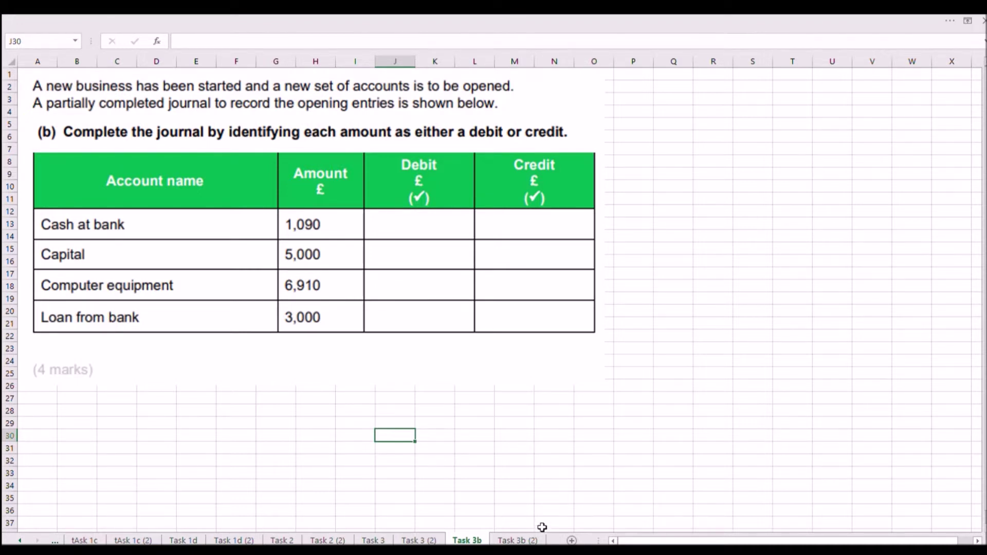
left_click(529, 540)
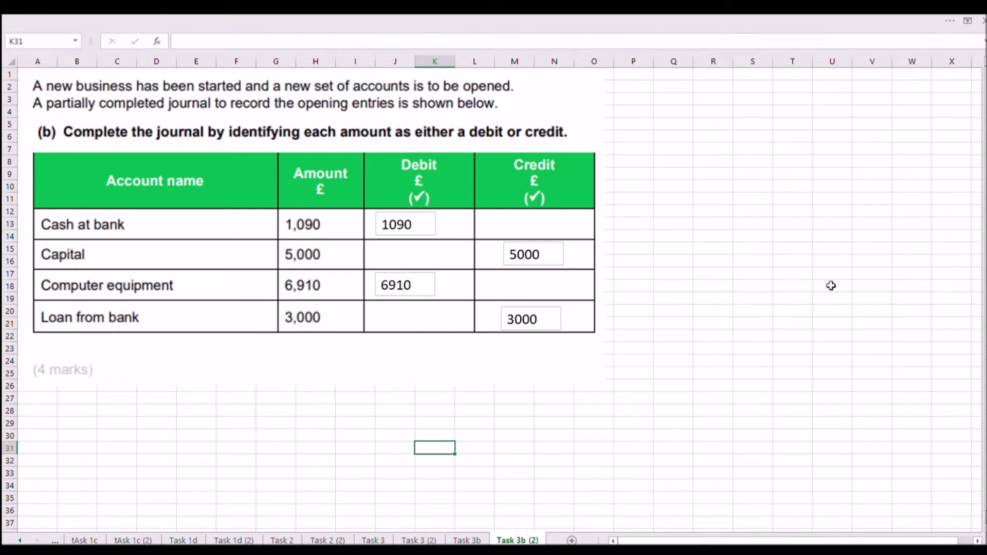
key("ctrl+Page_Down")
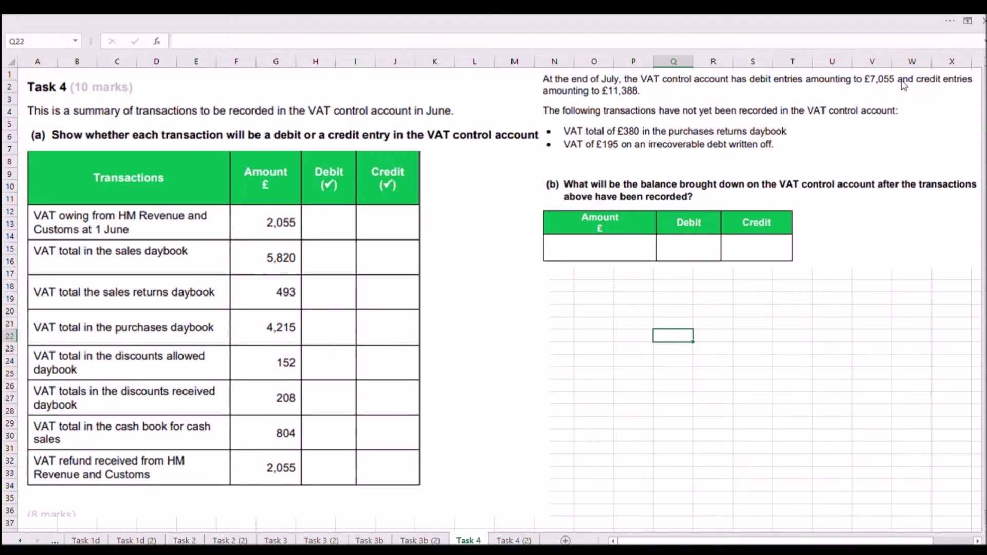
left_click(527, 540)
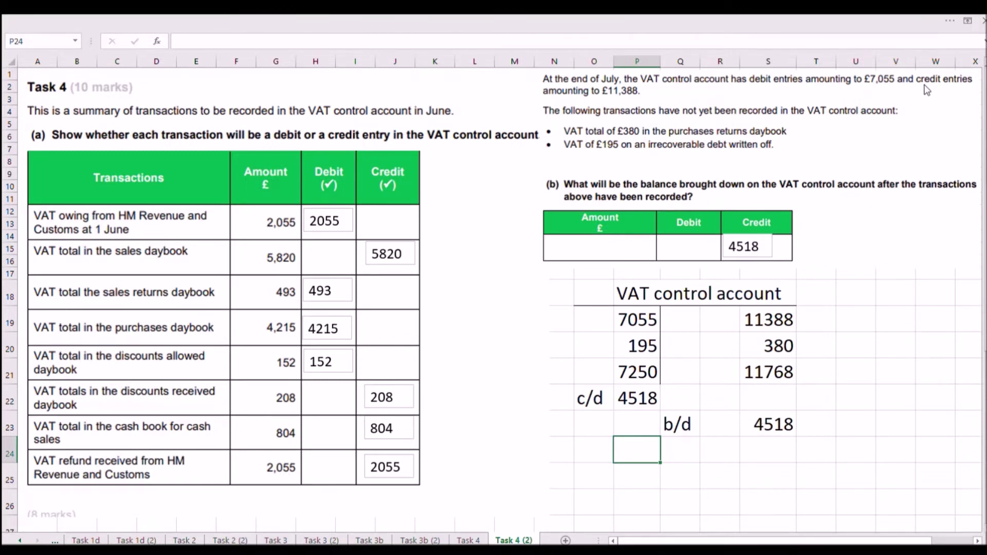
key("ctrl+Page_Down")
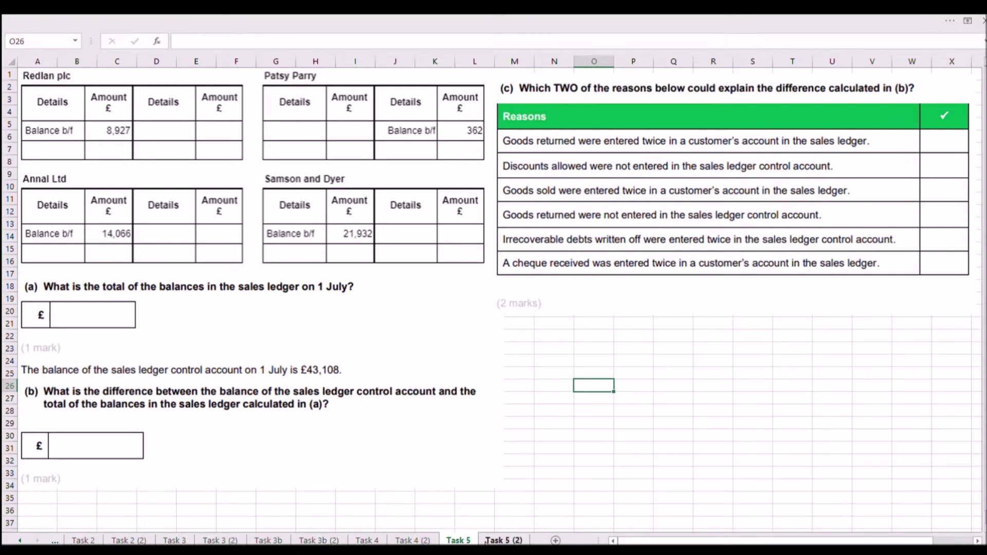
Open the Task 5 (2) answer sheet and go through the sales ledger and control account workings for each possible reason.
left_click(502, 540)
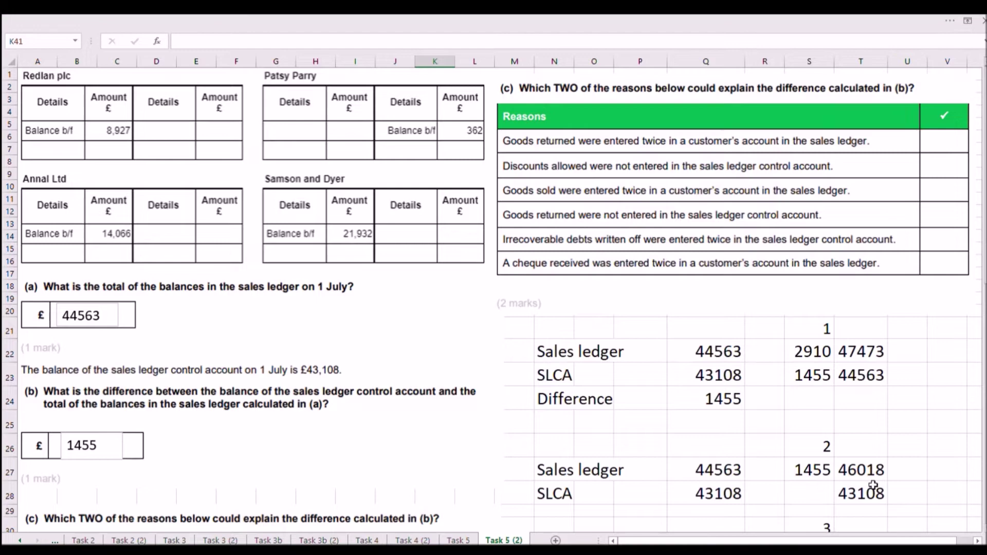
scroll(889, 457, "down", 4)
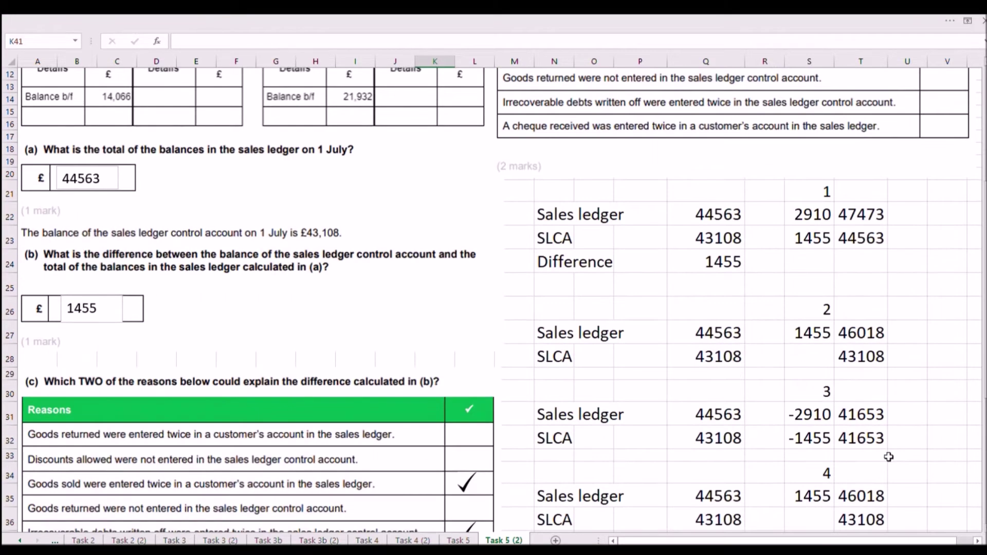
scroll(889, 457, "down", 4)
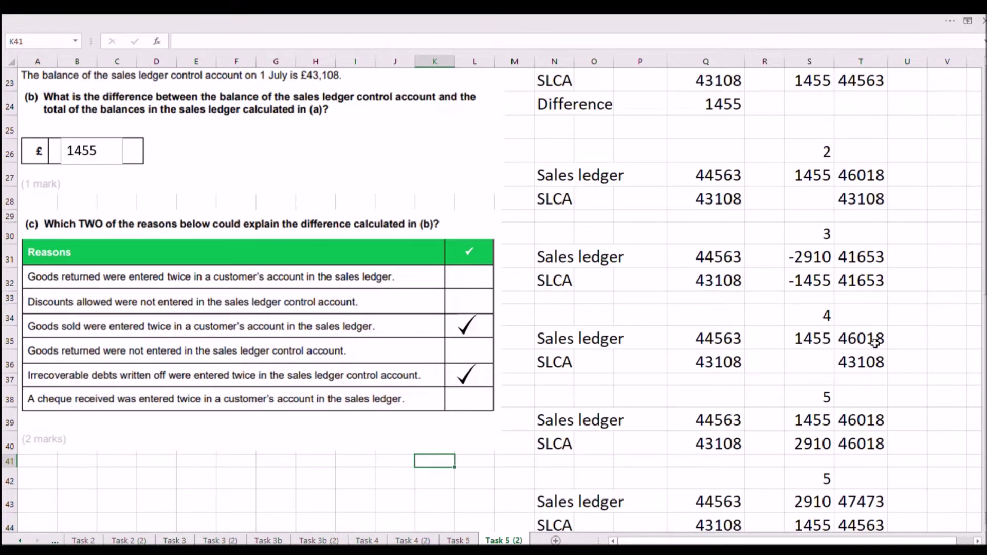
scroll(879, 351, "down", 4)
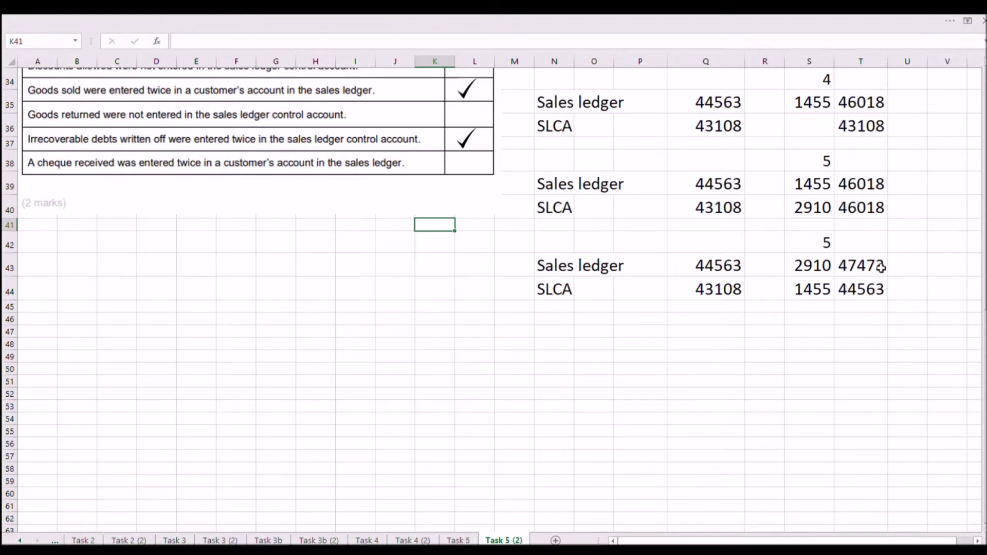
Correct the number of the last reason's working in cell S42 to 6.
left_click(827, 246)
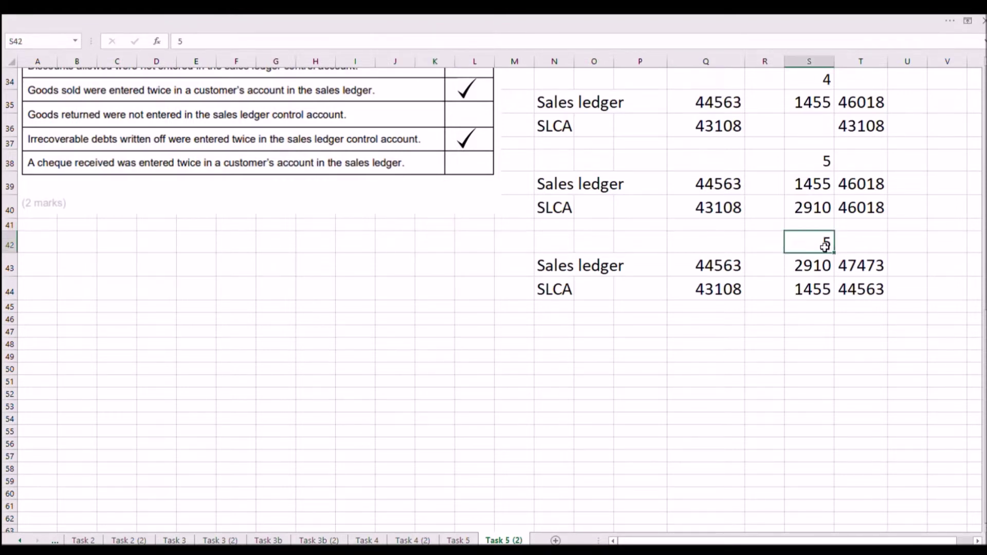
type("6")
left_click(769, 321)
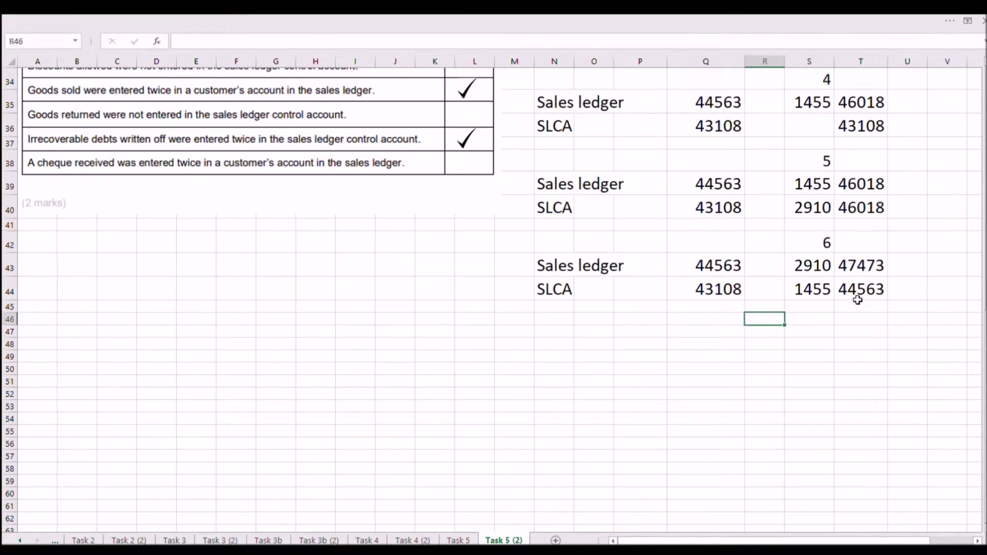
Recheck the ticked reasons and answers for parts (a) to (c) on Task 5 (2) against the numbered workings.
scroll(850, 300, "up", 4)
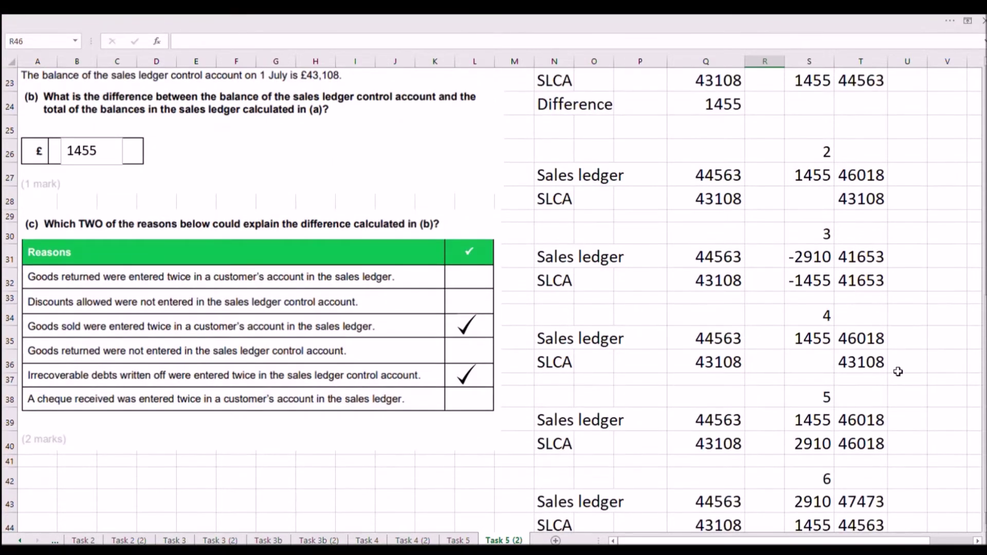
scroll(699, 297, "up", 5)
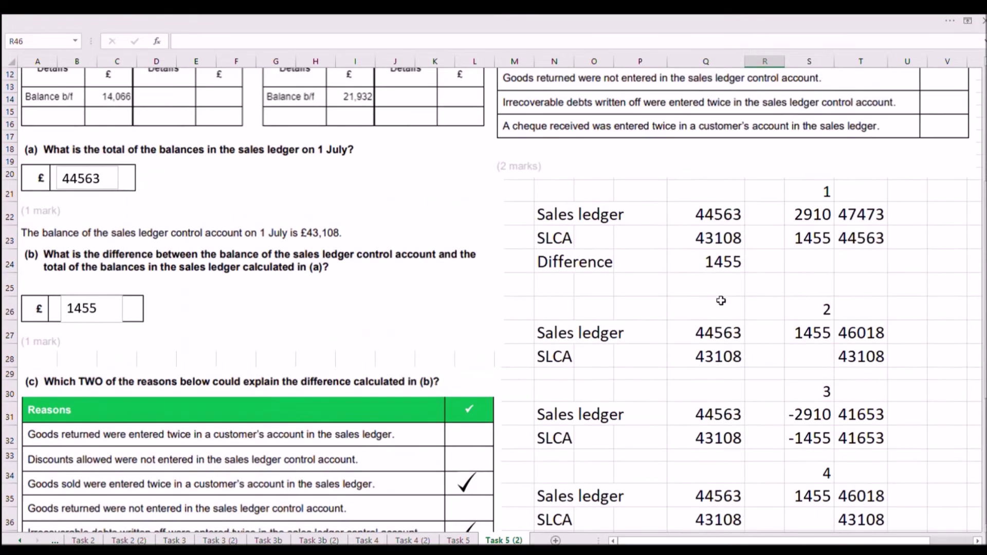
scroll(720, 300, "down", 5)
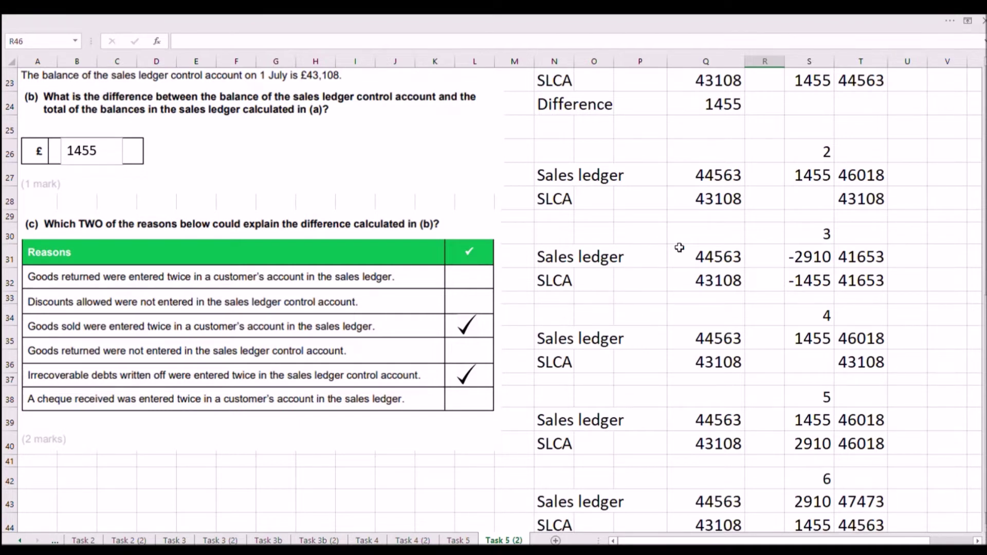
scroll(679, 247, "up", 4)
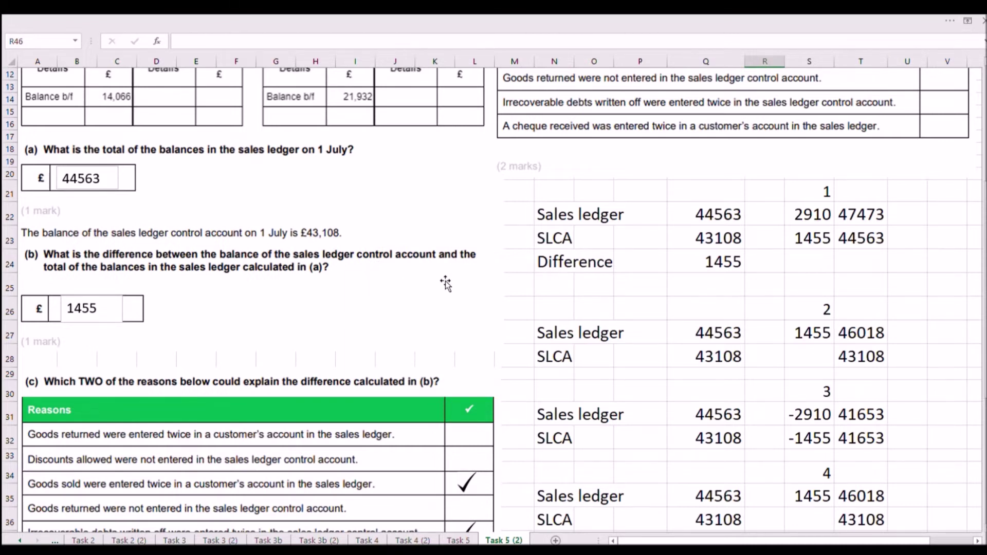
scroll(509, 267, "up", 4)
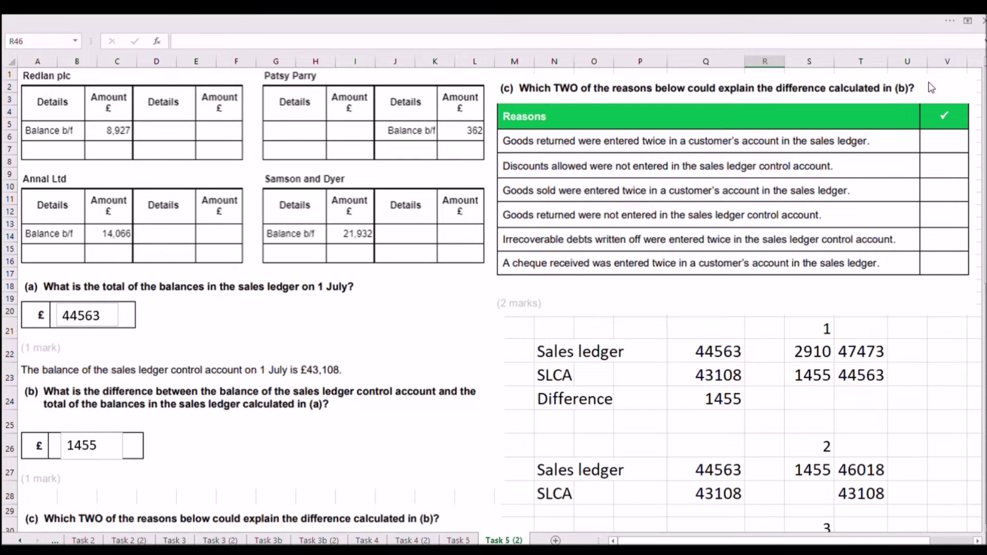
Open the Task 5c question and its answer sheet, and check the debit and credit amounts in F30:F31 and L30:L32.
key("ctrl+Page_Down")
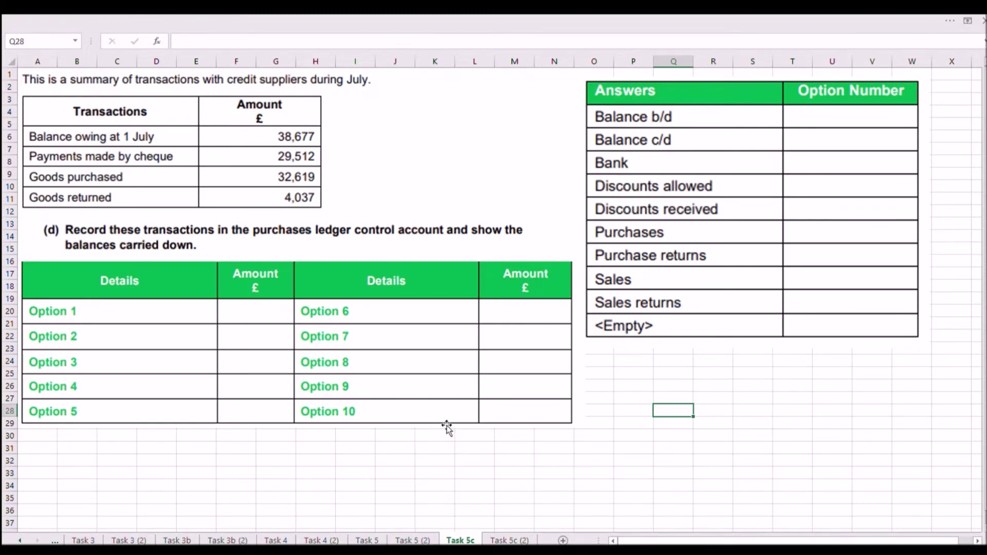
left_click(500, 541)
left_click(726, 460)
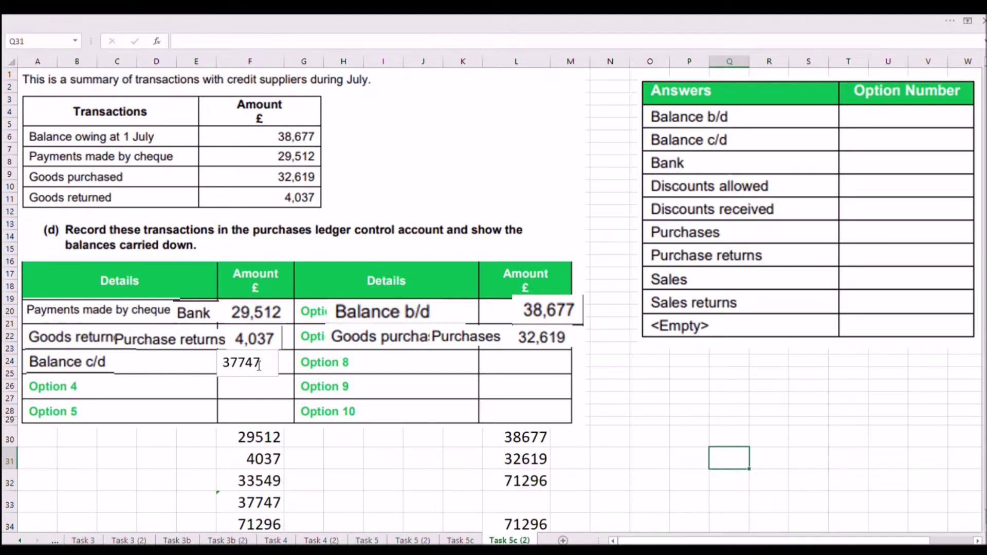
left_click_drag(271, 437, 270, 458)
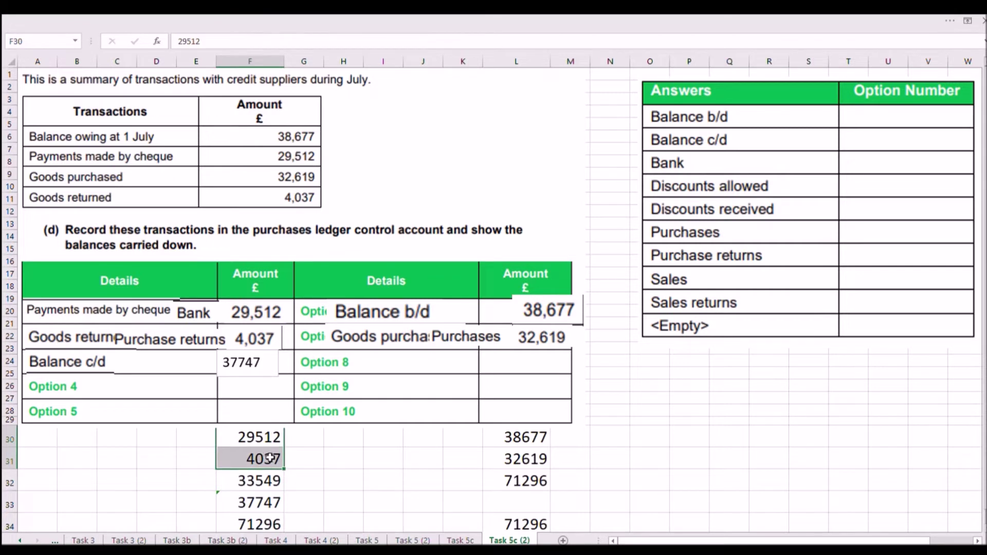
left_click(528, 445)
left_click_drag(529, 446, 529, 461)
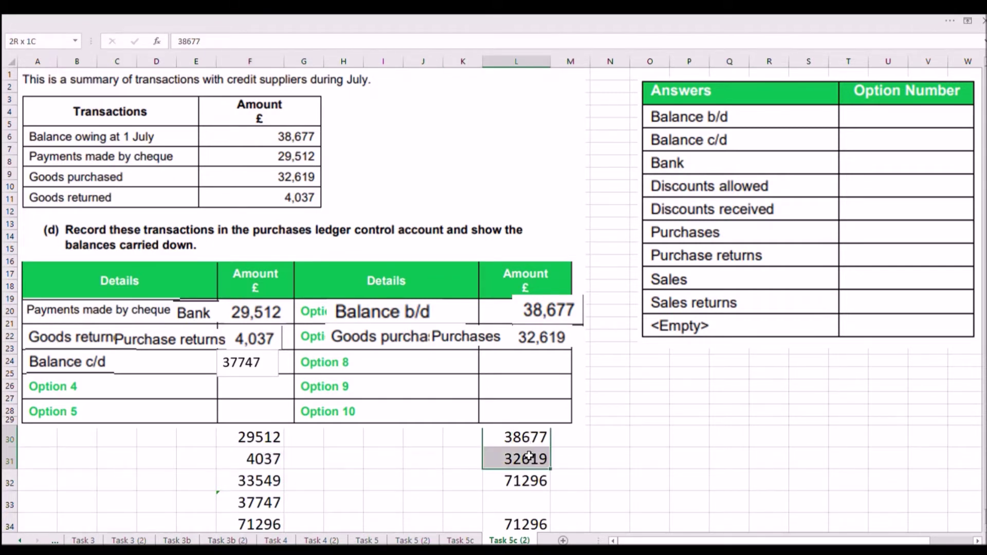
left_click(530, 482)
Inspect the balance carried down formula in F33 and compare the balancing totals in F34 and L34.
left_click(261, 503)
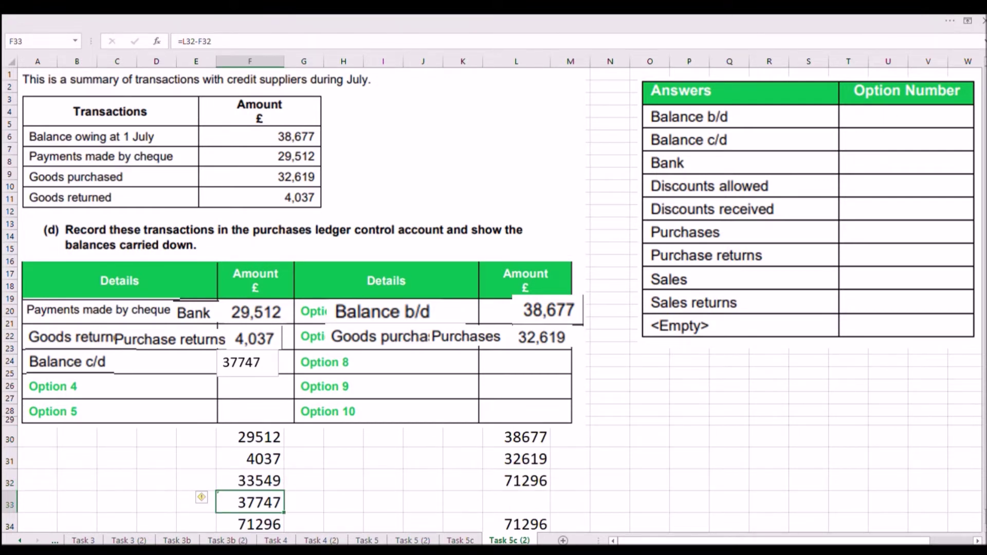
left_click(272, 522)
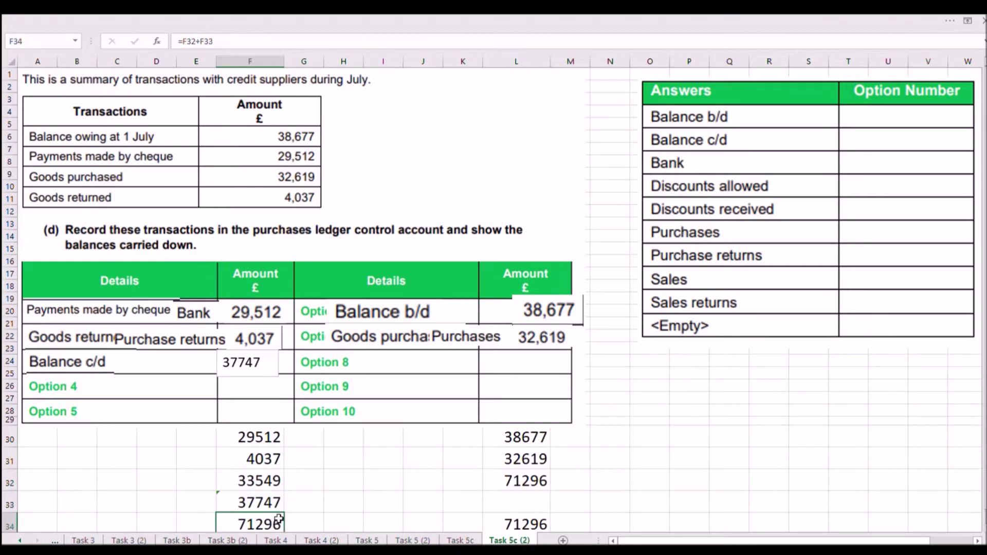
left_click_drag(275, 482, 272, 498)
left_click_drag(520, 480, 520, 503)
left_click(259, 524)
left_click(509, 524)
left_click(278, 511)
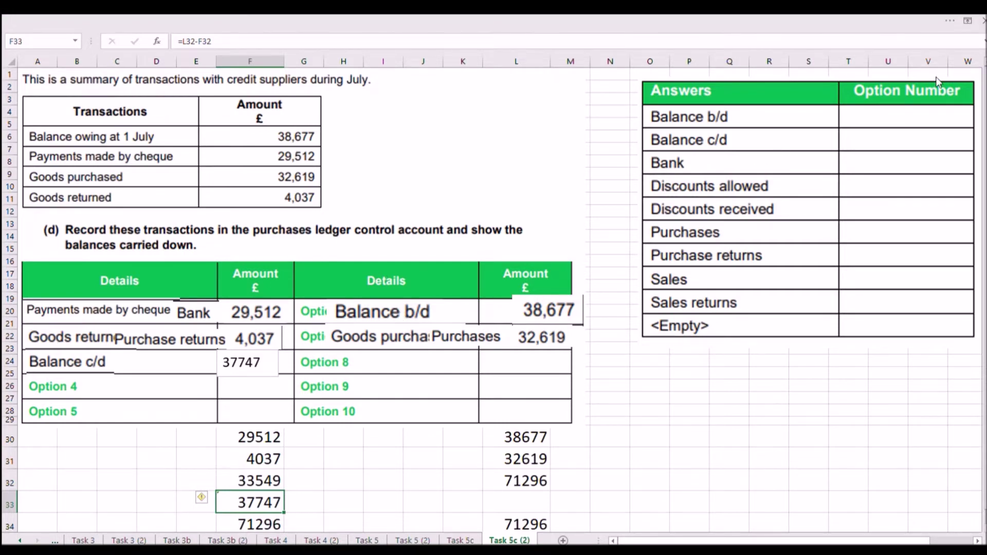
Open the Task 6 sheet and move the blue rectangle over the 1,233 bank amount in the cash book's Option 1 row.
key("ctrl+Page_Down")
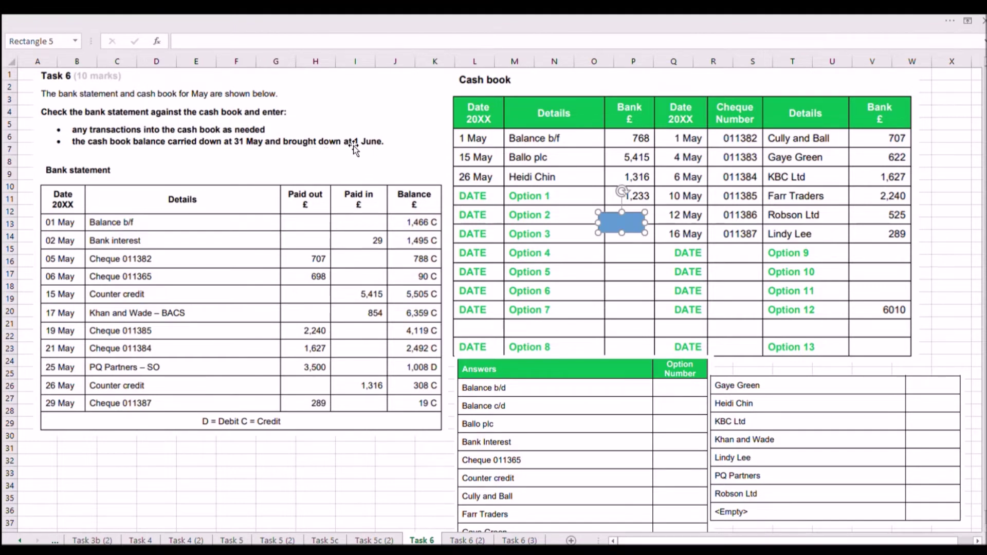
left_click_drag(630, 226, 625, 248)
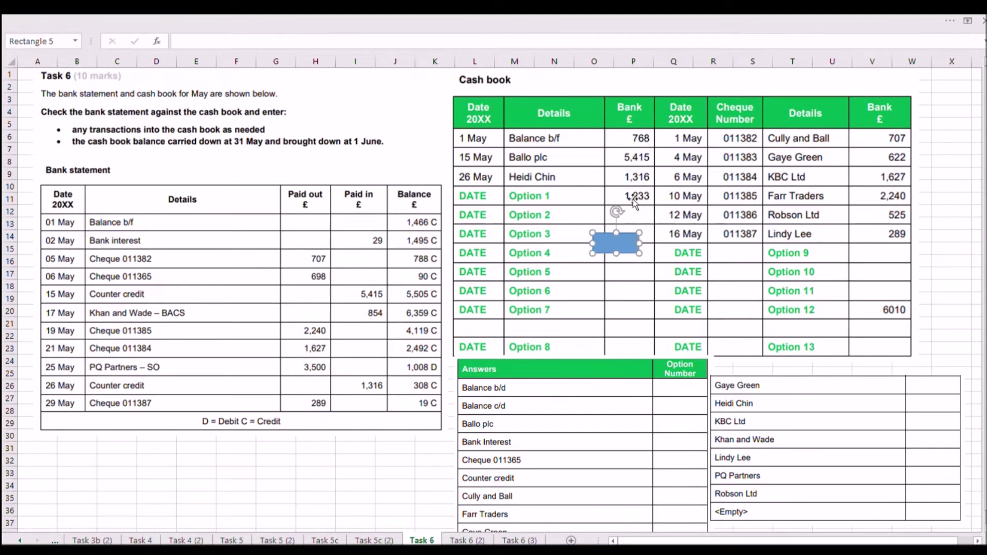
left_click_drag(620, 242, 632, 198)
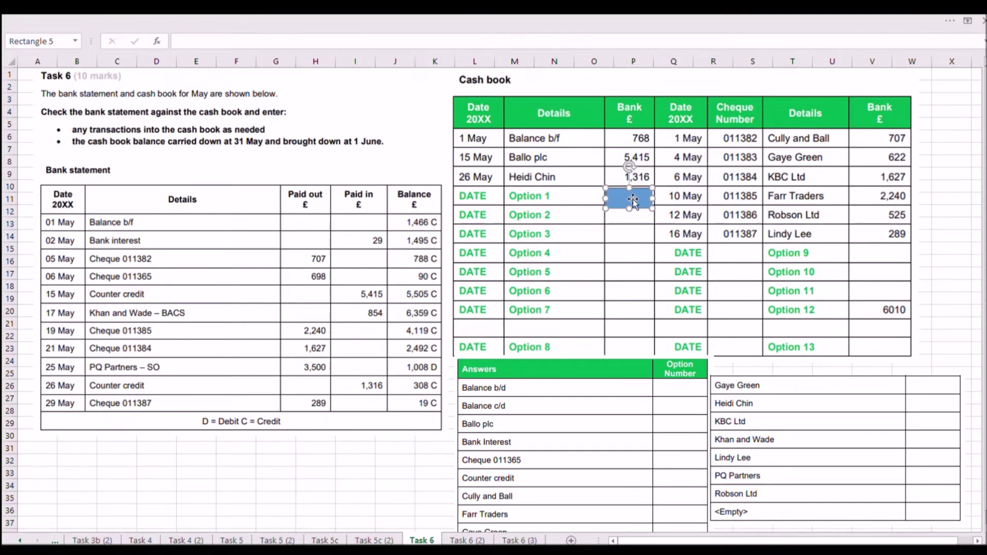
left_click(942, 187)
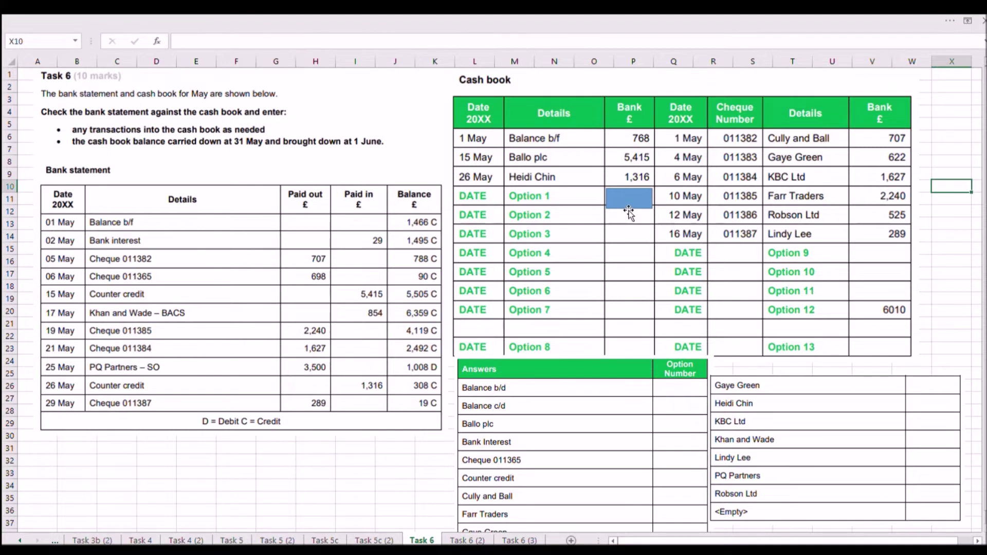
mouse_move(629, 208)
left_mouse_down()
mouse_move(630, 224)
mouse_move(636, 200)
left_mouse_up()
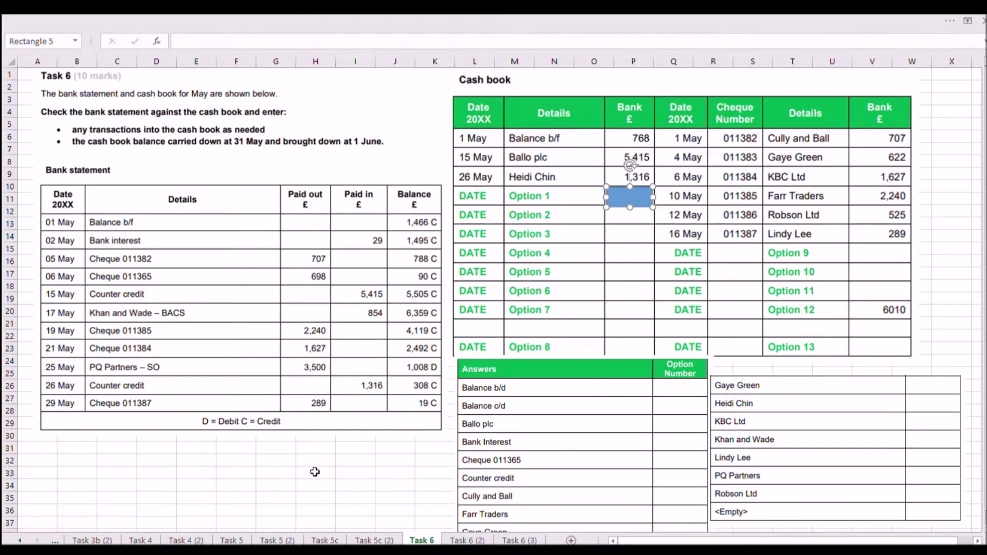
left_click(345, 472)
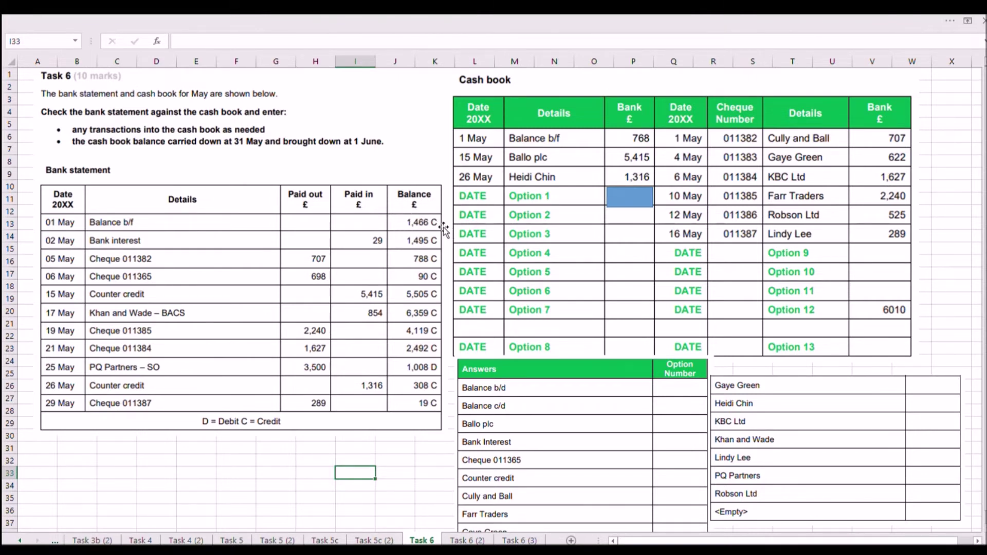
Open the Task 6 answer sheets and cover the 1,233 bank amount on Task 6 (3) with a copy of Task 6's blue rectangle.
left_click(459, 539)
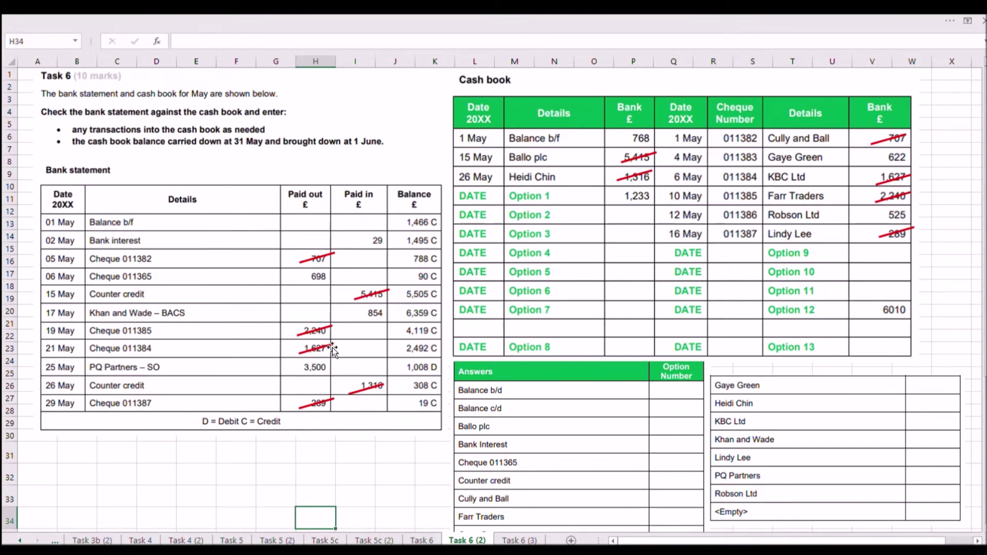
left_click(505, 538)
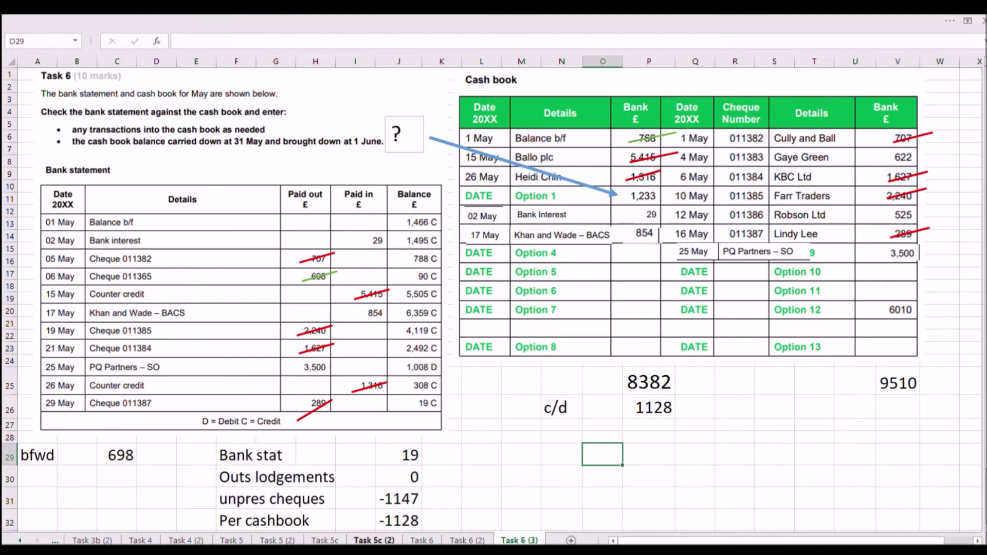
left_click(419, 540)
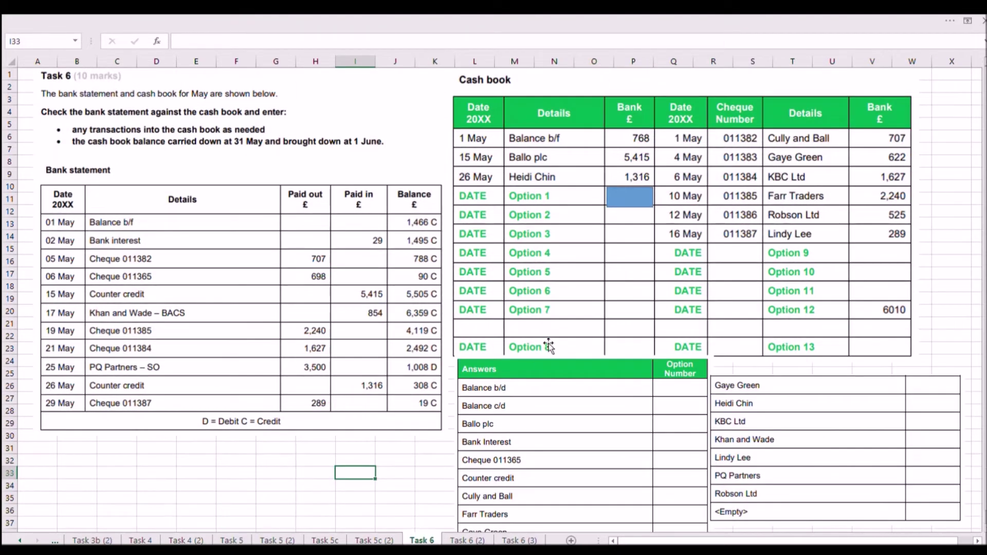
left_click(637, 196)
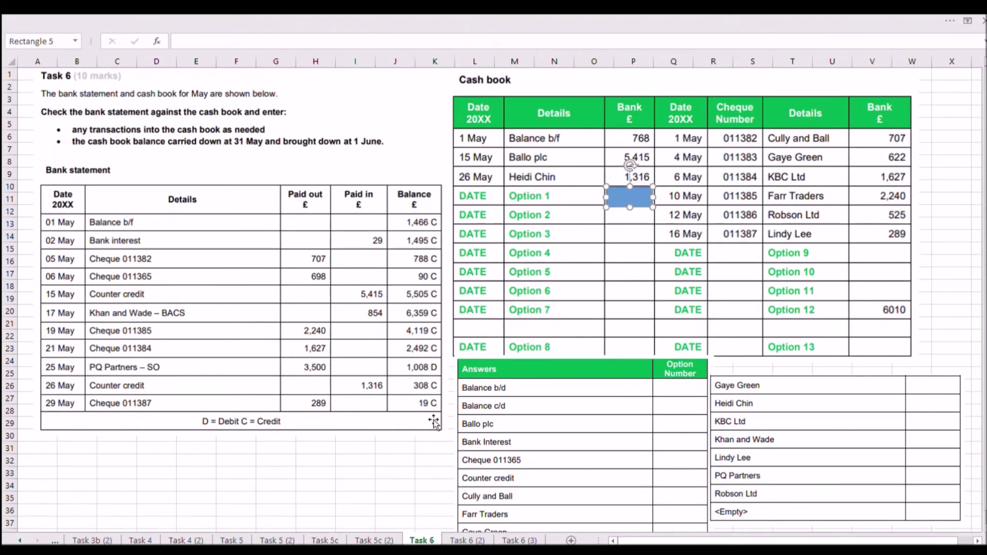
left_click(518, 540)
key("ctrl+v")
left_click_drag(596, 457, 647, 196)
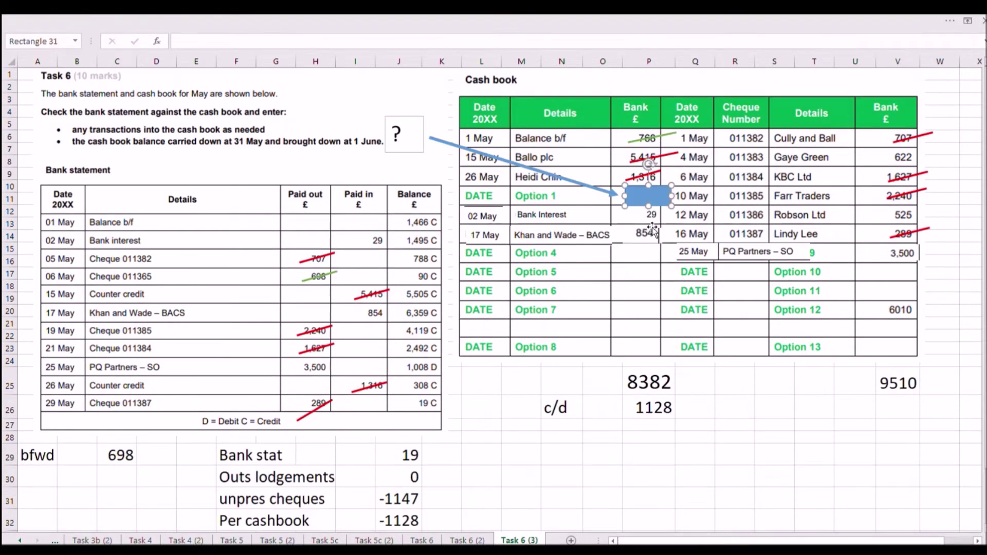
left_click(731, 412)
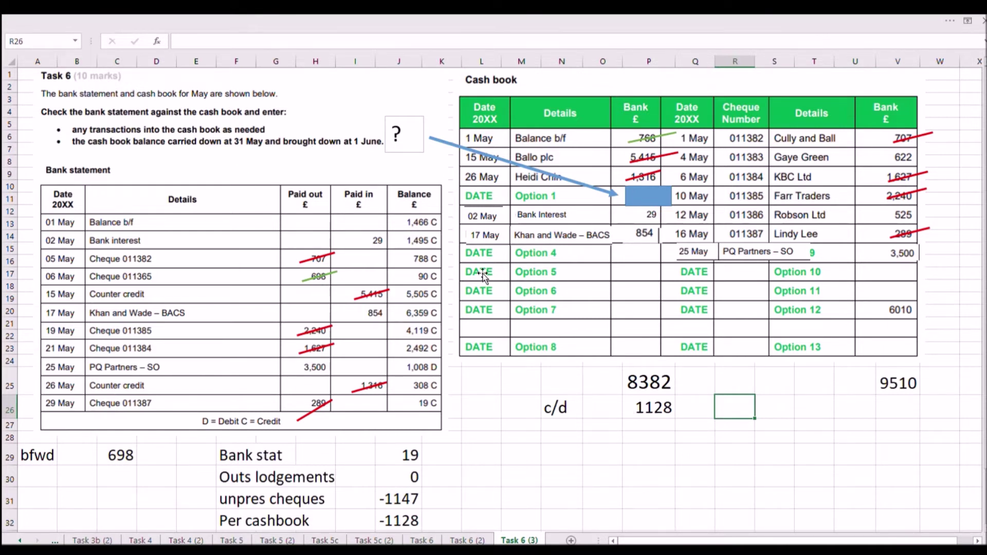
Enter the date 31/5 in cell L26 for the cash book balance carried down.
left_click(491, 412)
type("31")
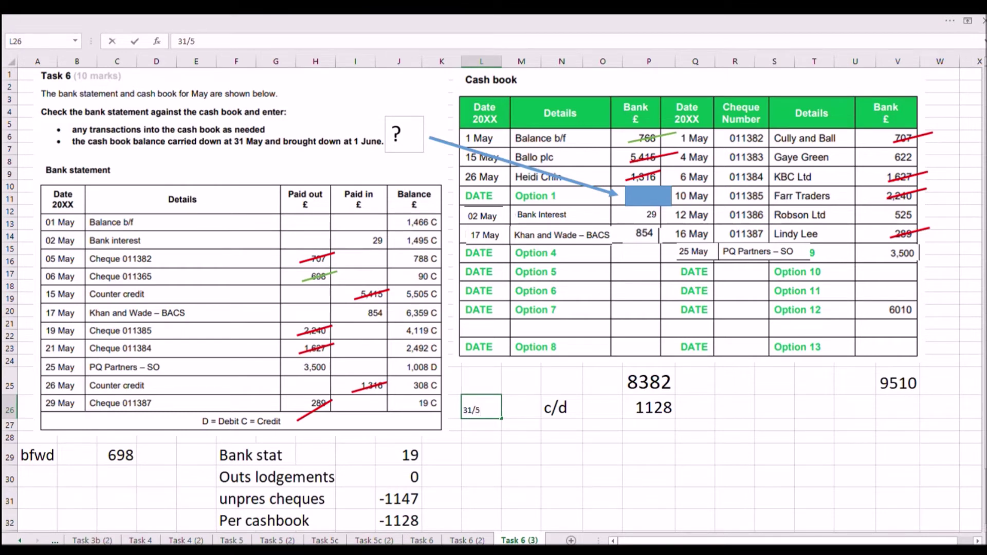
type("/5")
left_click(520, 454)
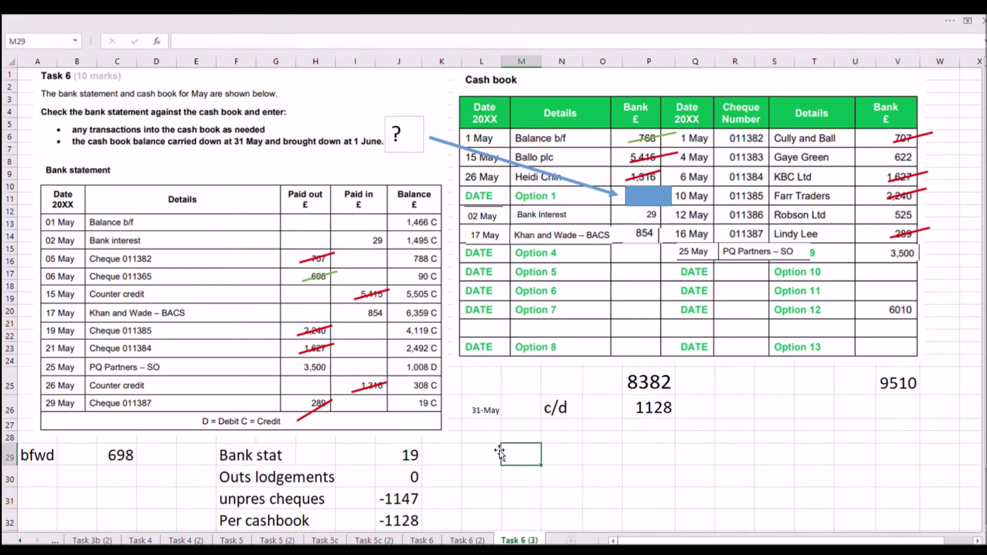
left_click(492, 453)
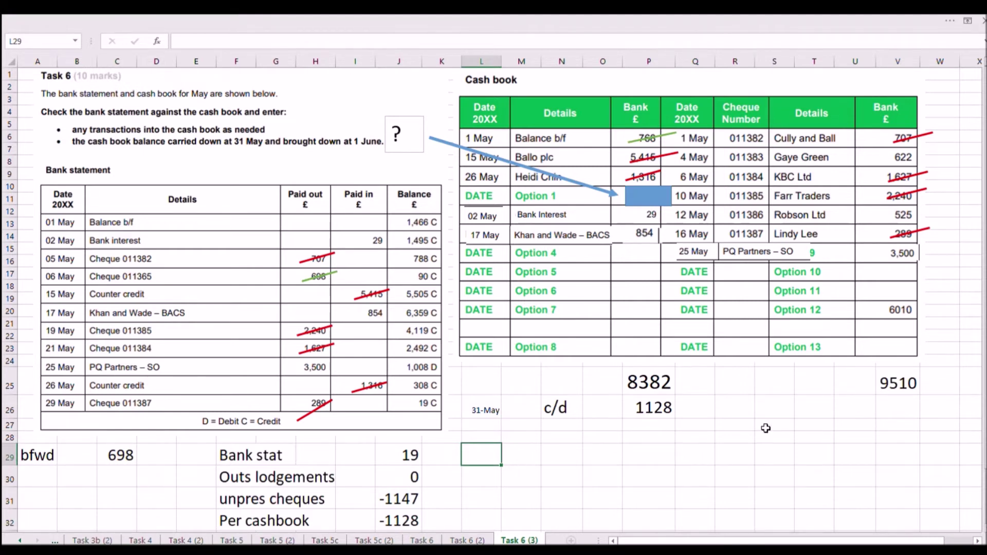
Enter the date 01-Jun in R27 and the label b/d in S27 for the cash book balance brought down.
left_click(725, 421)
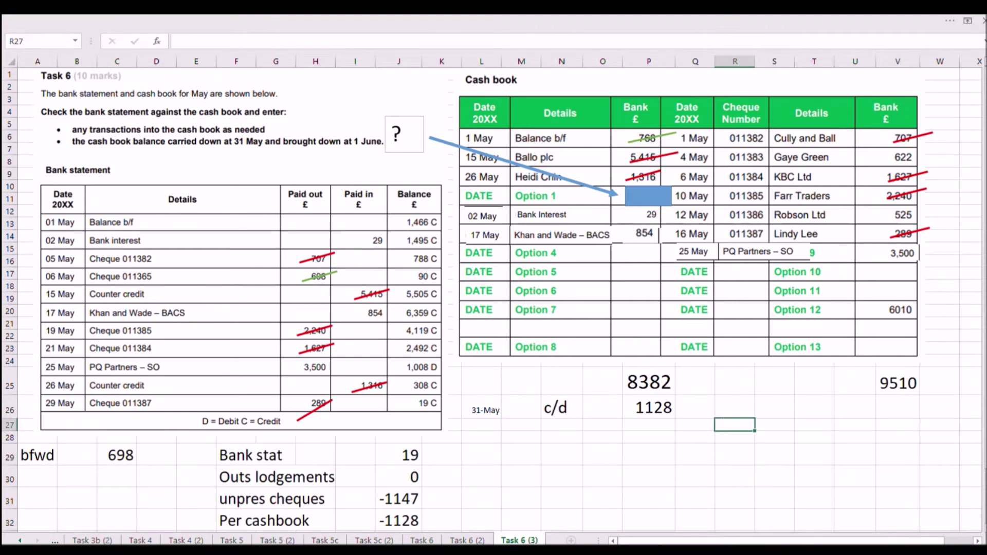
key("Return")
key("Up")
key("Right")
type("b")
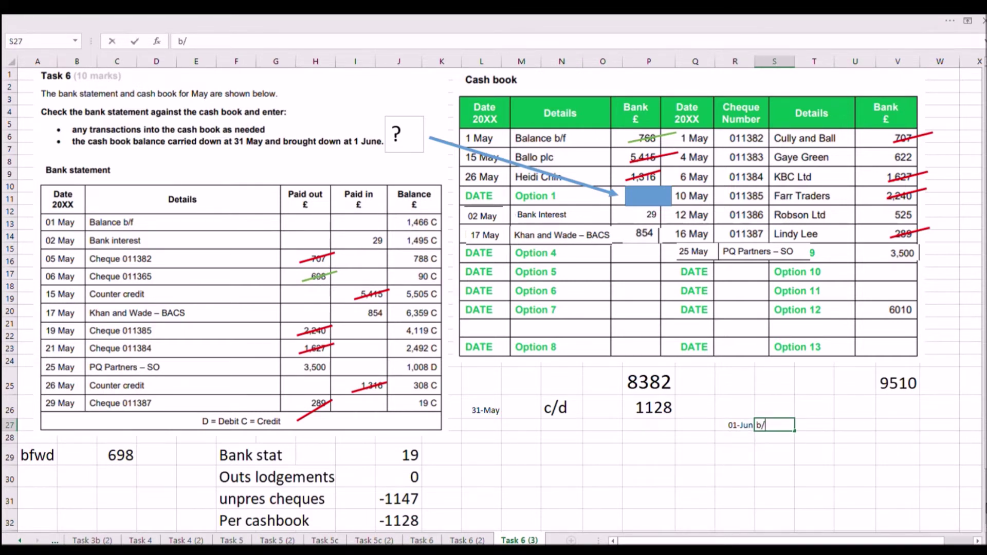
type("/d")
Link the brought-down amount in V27 to the carried-down balance in P26.
left_click(885, 429)
type("=")
left_click(653, 408)
key("Return")
left_click(812, 455)
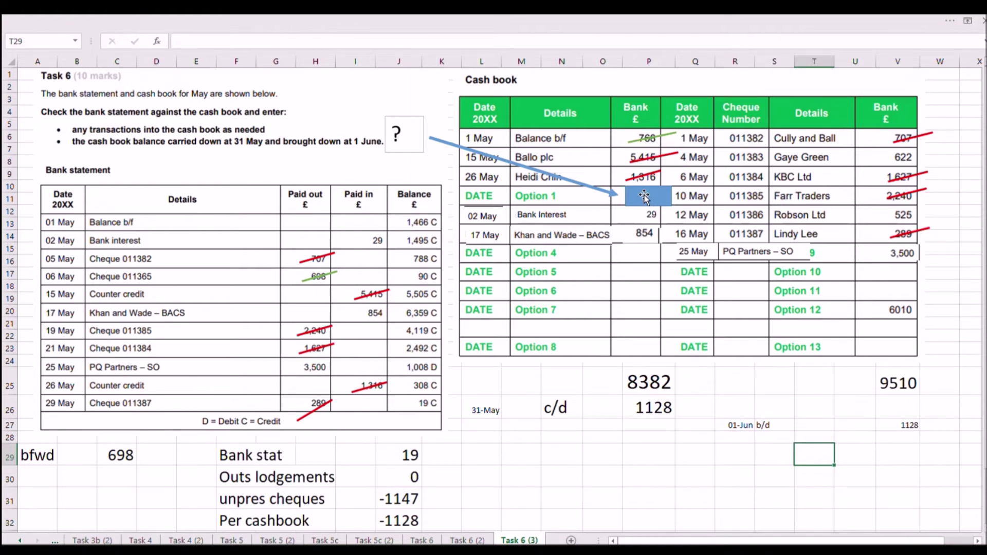
Adjust the position of the blue rectangle covering the bank amount in the cash book's Option 1 row.
mouse_move(644, 196)
left_mouse_down()
mouse_move(648, 215)
mouse_move(591, 207)
mouse_move(623, 201)
mouse_move(612, 217)
mouse_move(640, 193)
mouse_move(654, 215)
mouse_move(644, 192)
left_mouse_up()
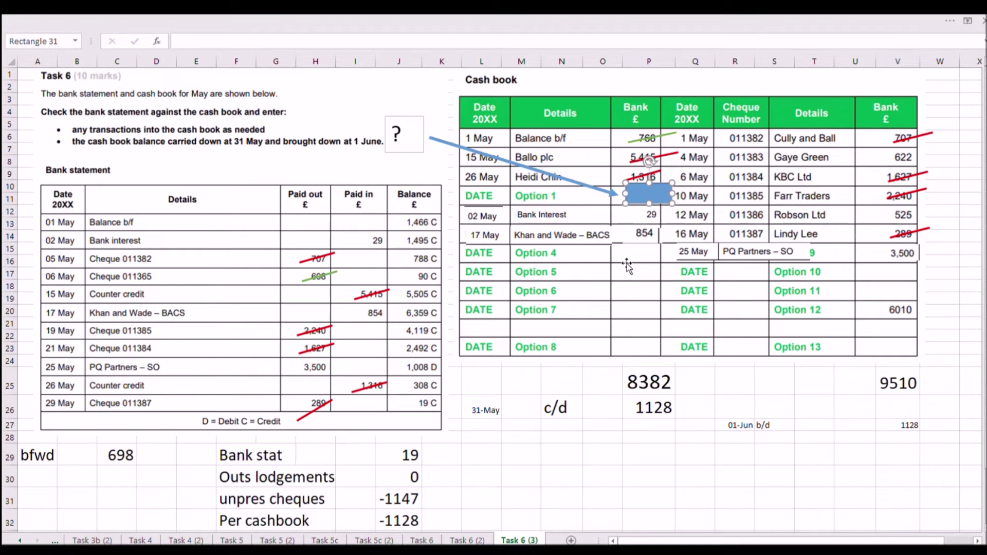
left_click(607, 450)
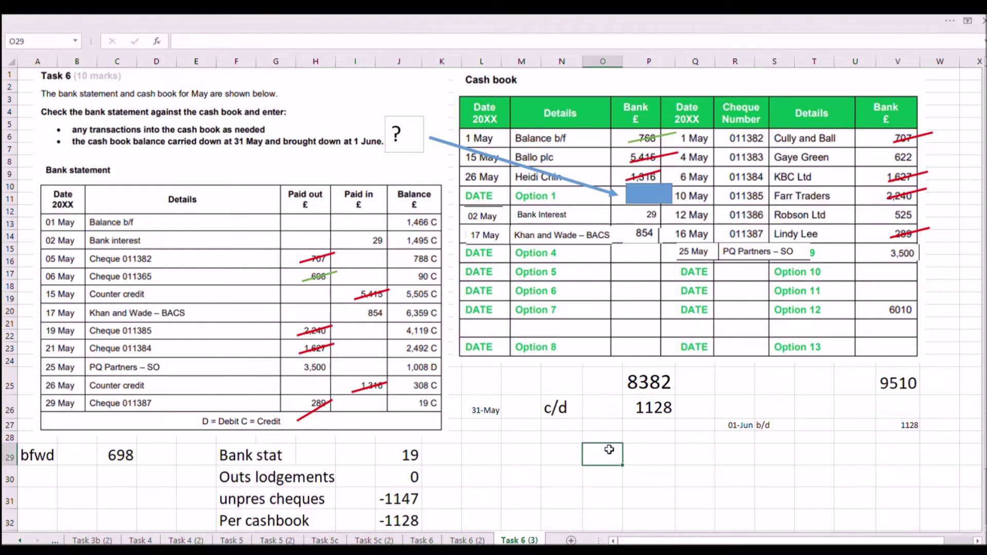
left_click_drag(653, 198, 646, 198)
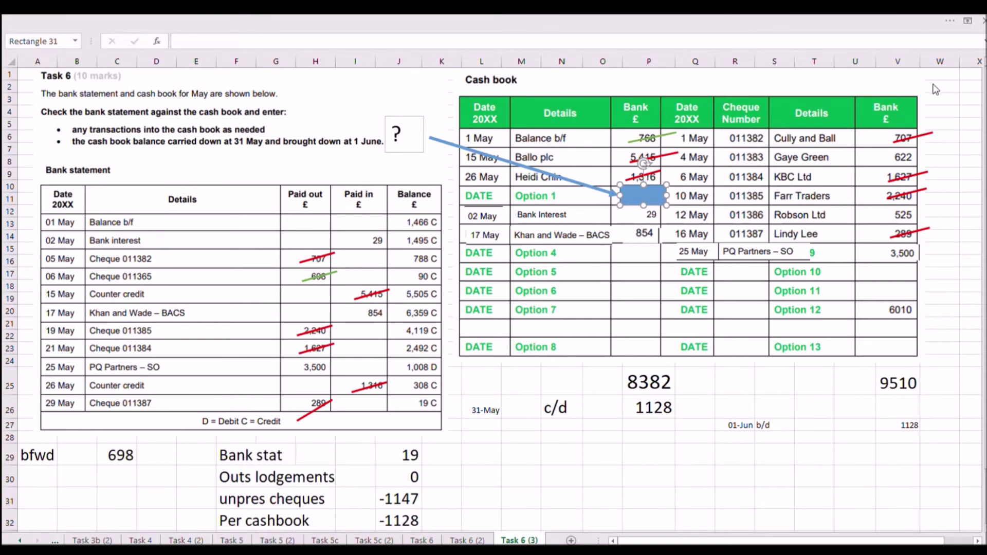
View the Task 7 bank reconciliation question and its worked answer on the Task 7 (2) sheet.
key("ctrl+Page_Down")
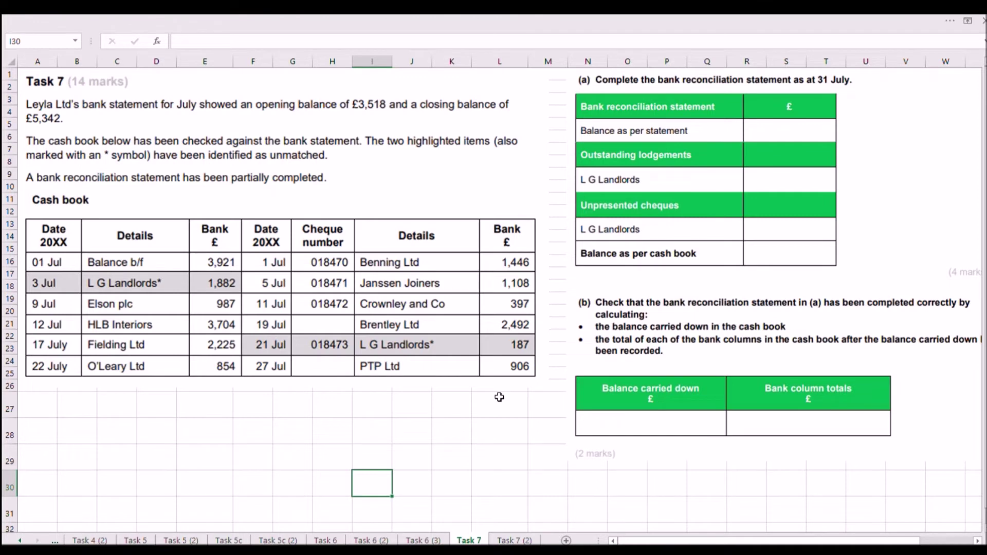
left_click(510, 540)
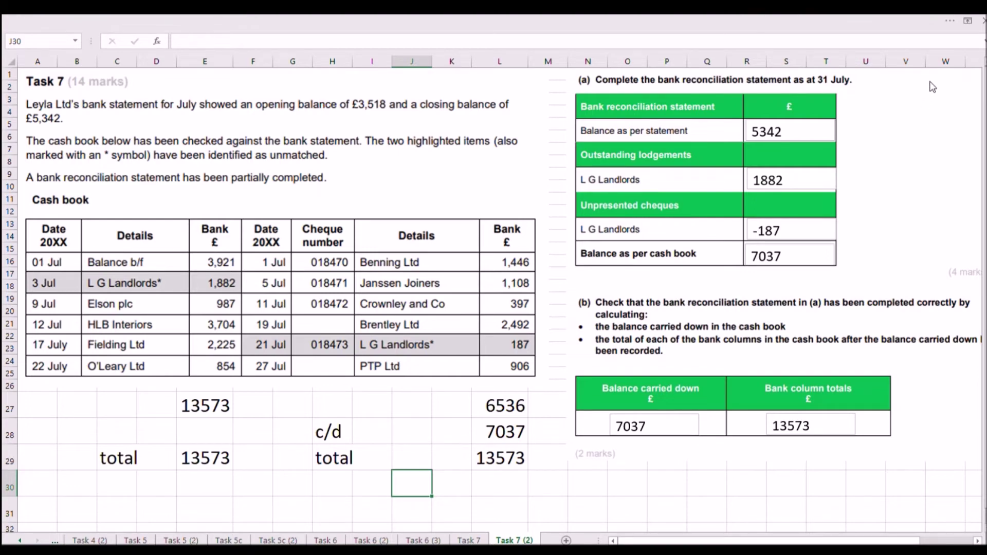
Open the task 7b sheet and its answer sheet task 7b (2), and shrink the tick in King Cranes' Add column to fit its cell.
key("ctrl+Page_Down")
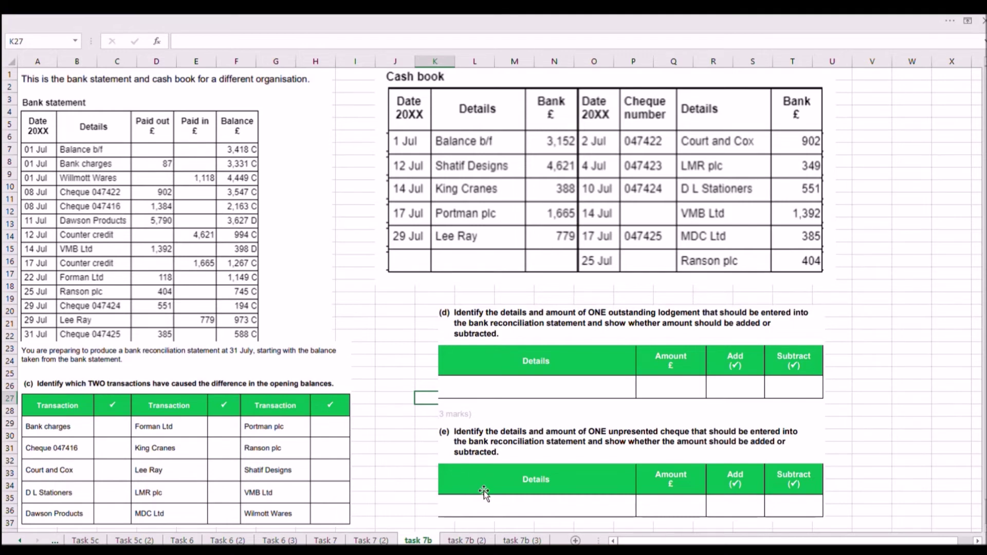
left_click(472, 539)
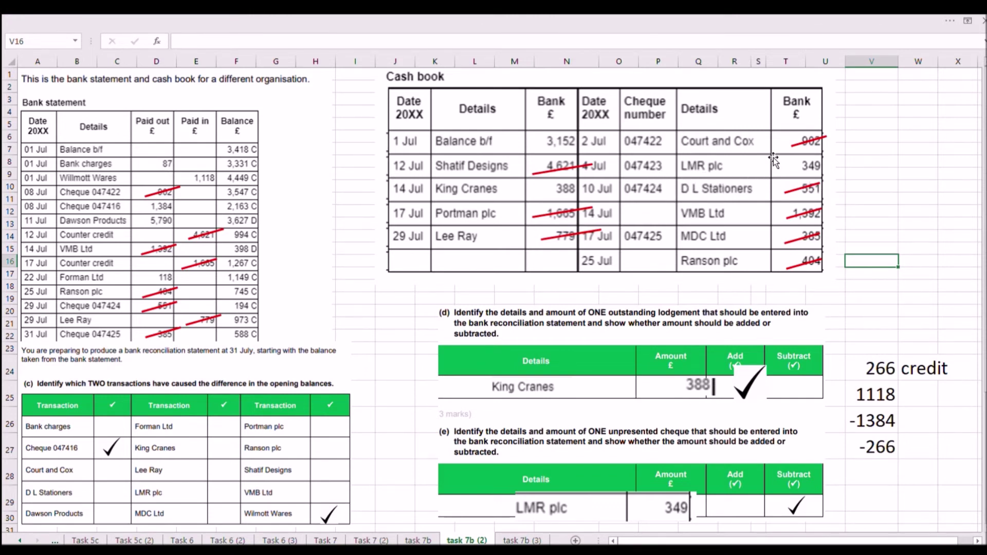
left_click(752, 391)
left_click_drag(766, 366, 759, 375)
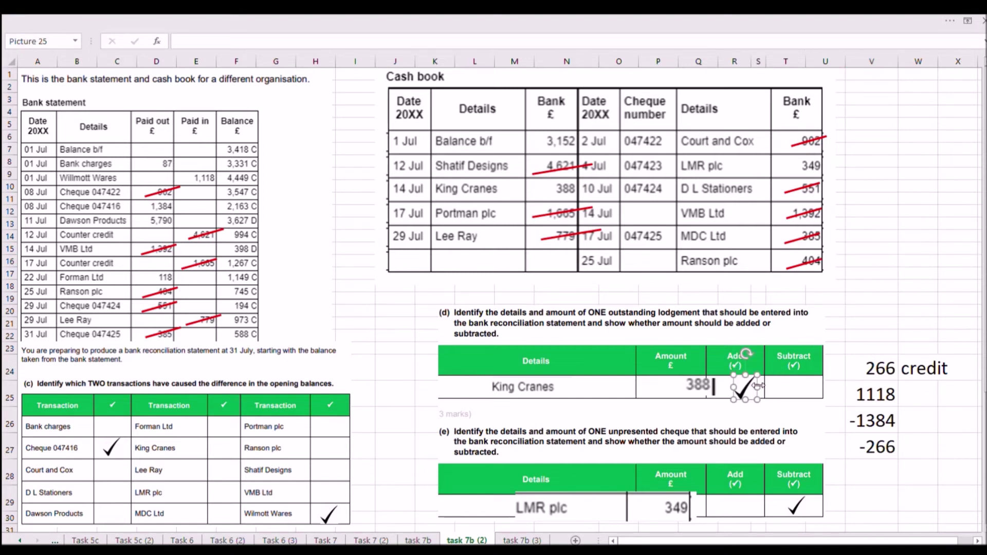
left_click(875, 476)
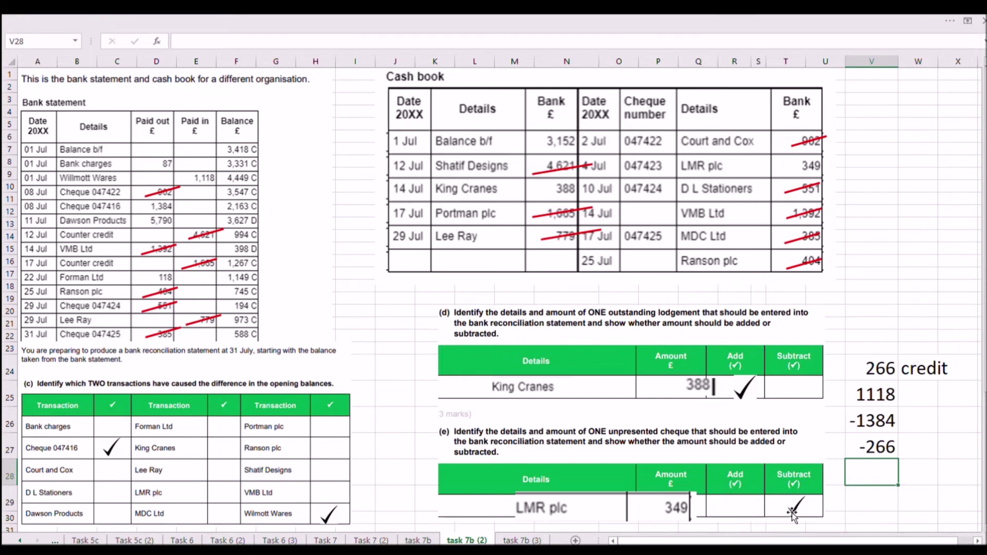
Open the task 7b (3) sheet and inspect the receipts total in N32 and the payments formula in R32.
left_click(533, 540)
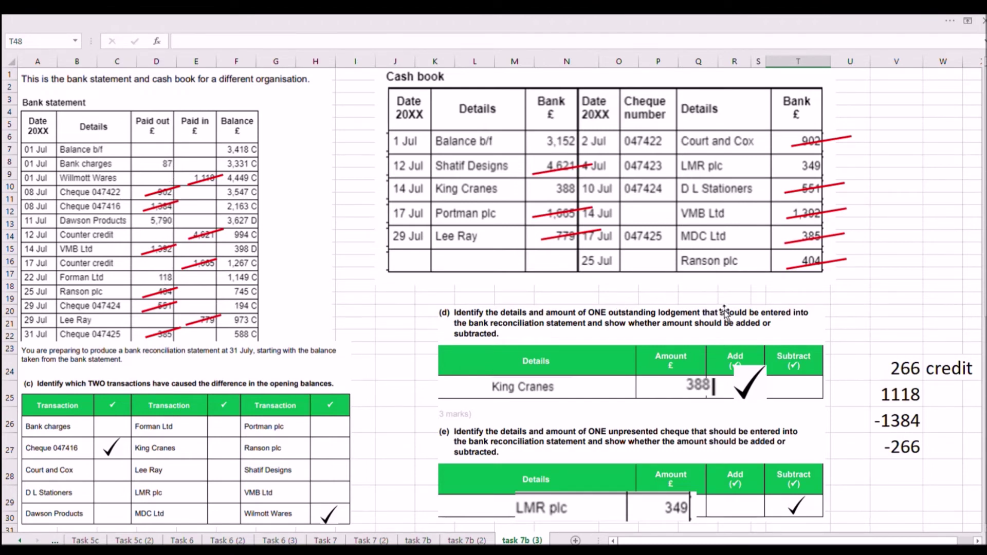
scroll(751, 308, "down", 4)
left_click(822, 419)
left_click(586, 416)
left_click(796, 417)
left_click(570, 411)
left_click(771, 418)
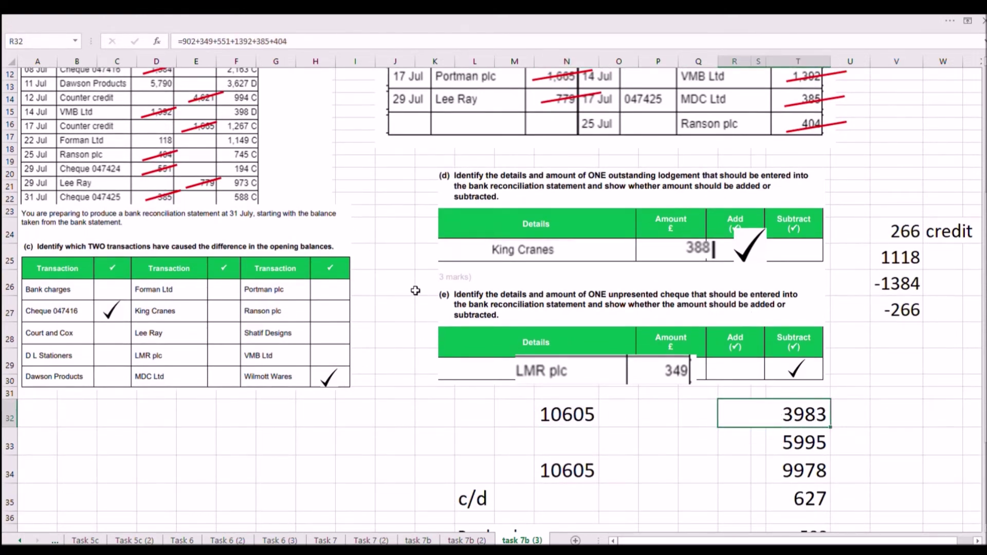
Inspect the additional payments in T33, the totals in T34 and N34, and the carried-down formula in T35.
left_click(812, 447)
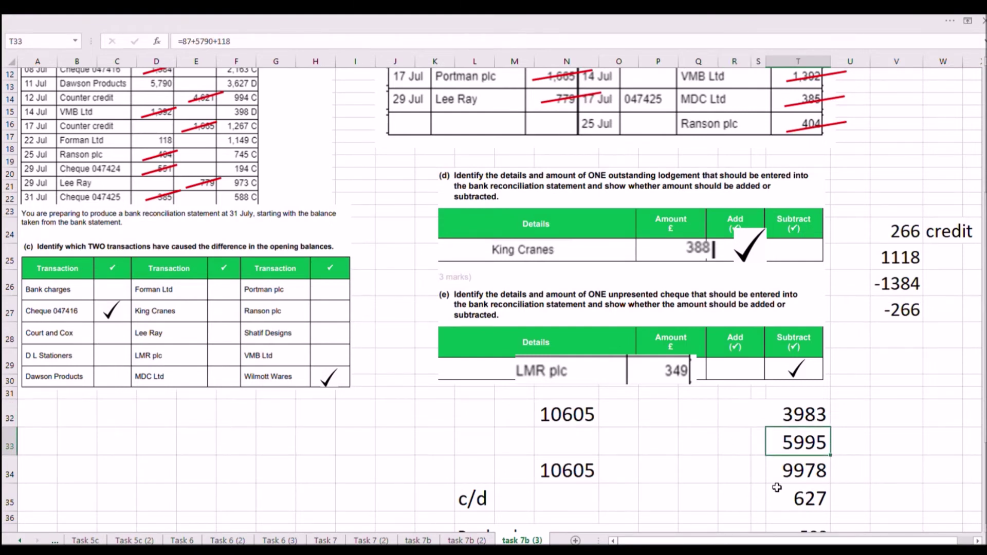
left_click(797, 468)
left_click(578, 470)
left_click(810, 474)
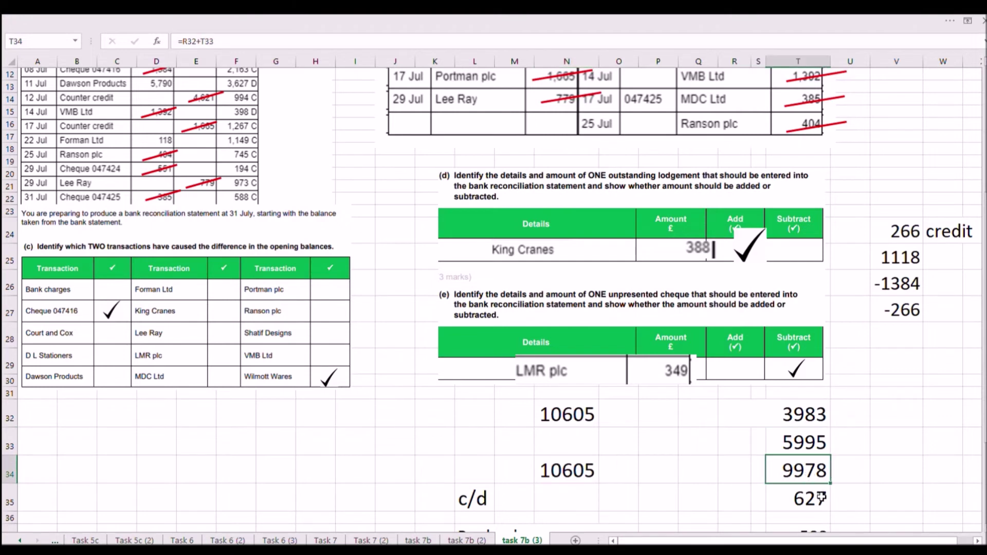
left_click(799, 500)
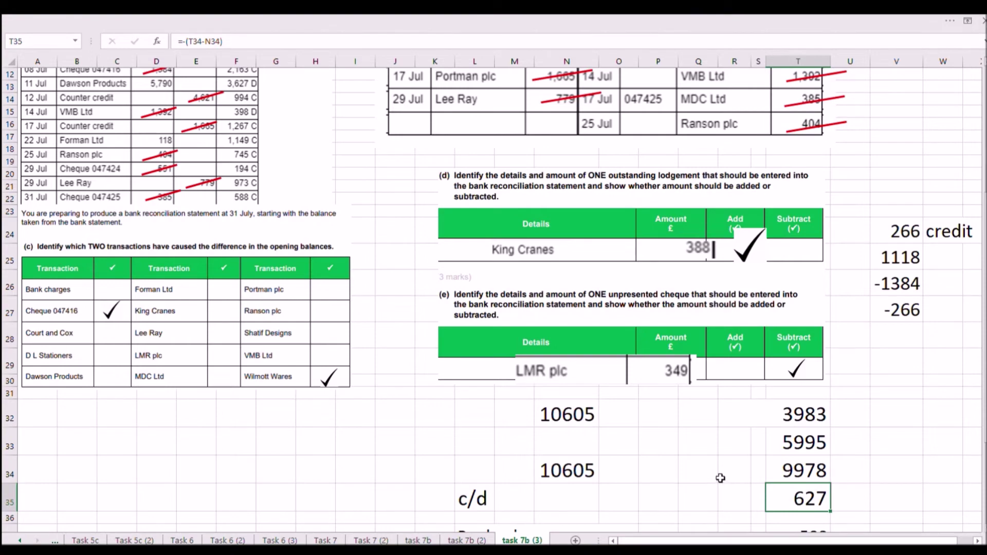
Examine the bank reconciliation lines in T37 to T40 against the cash book balance carried down.
scroll(688, 472, "down", 4)
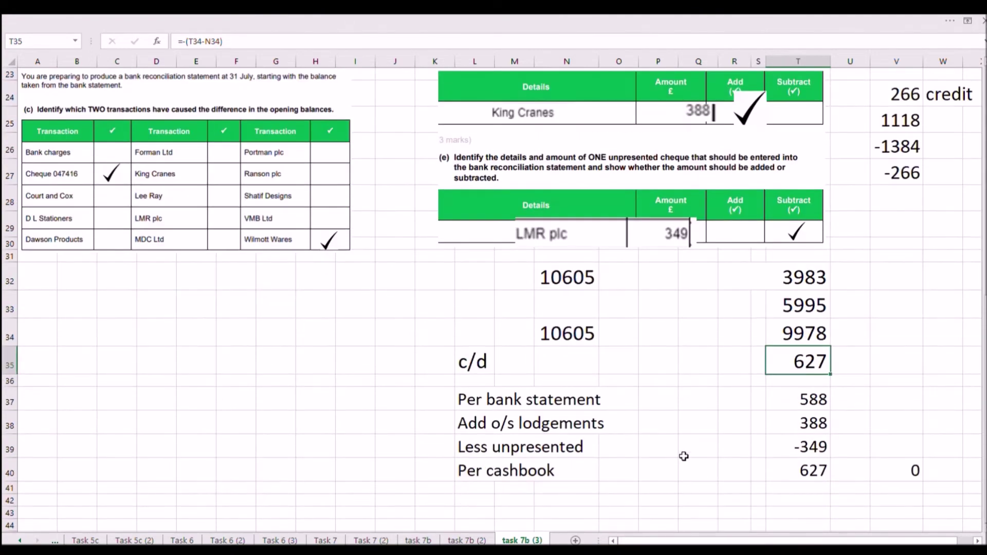
scroll(683, 420, "up", 4)
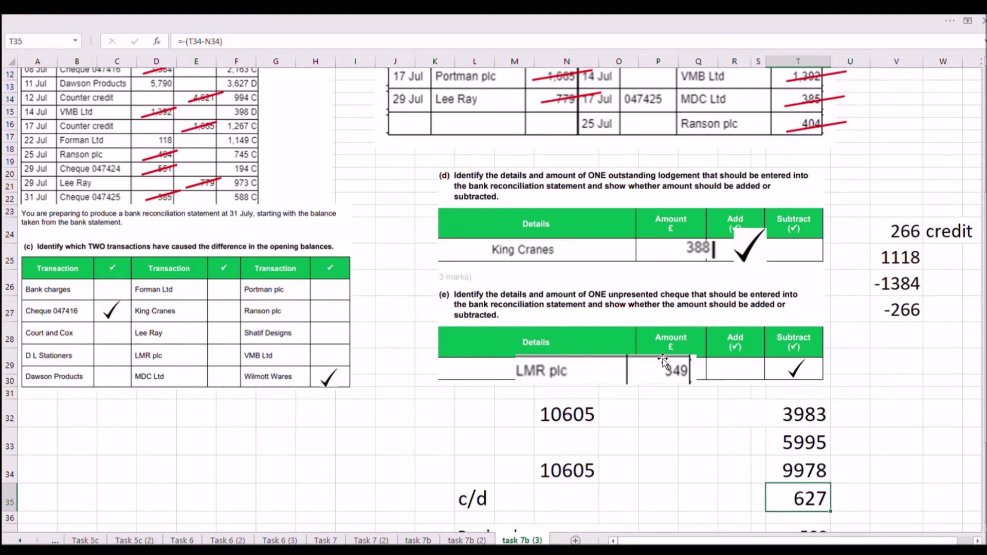
scroll(699, 379, "down", 4)
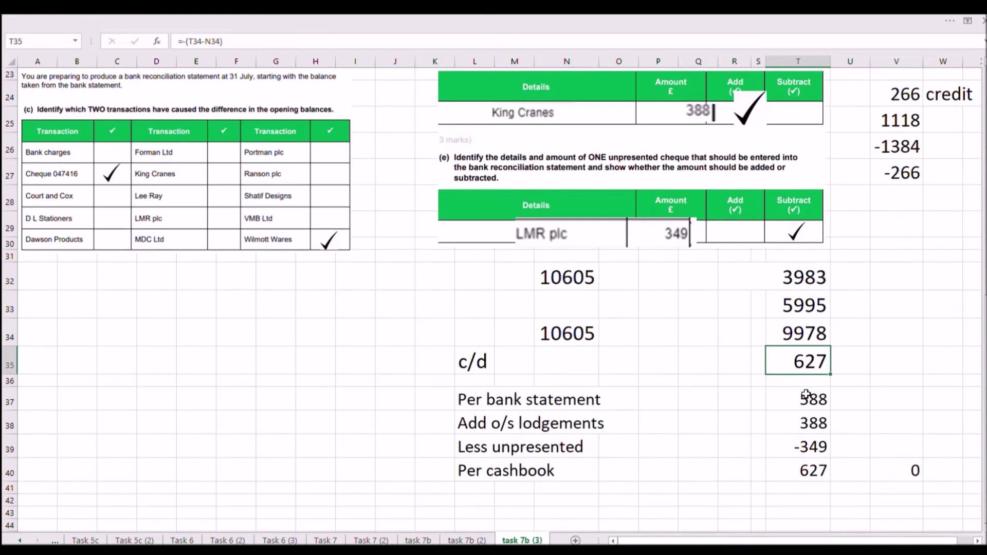
left_click(805, 398)
left_click(821, 424)
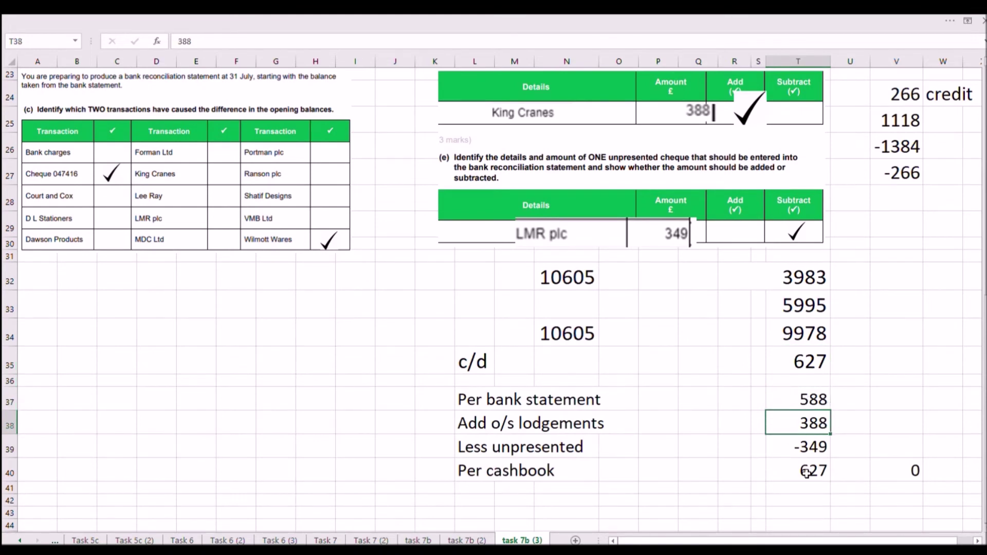
left_click(821, 449)
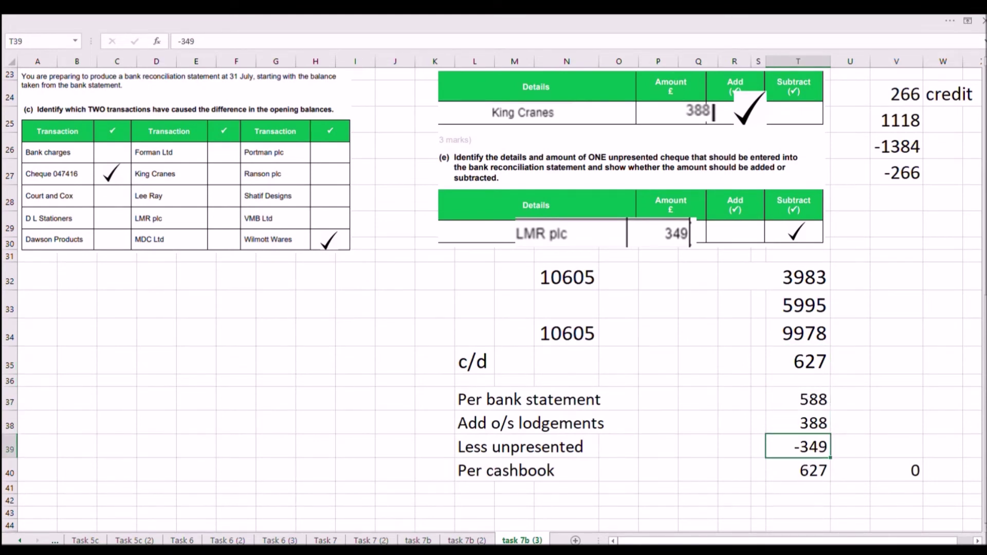
left_click(822, 473)
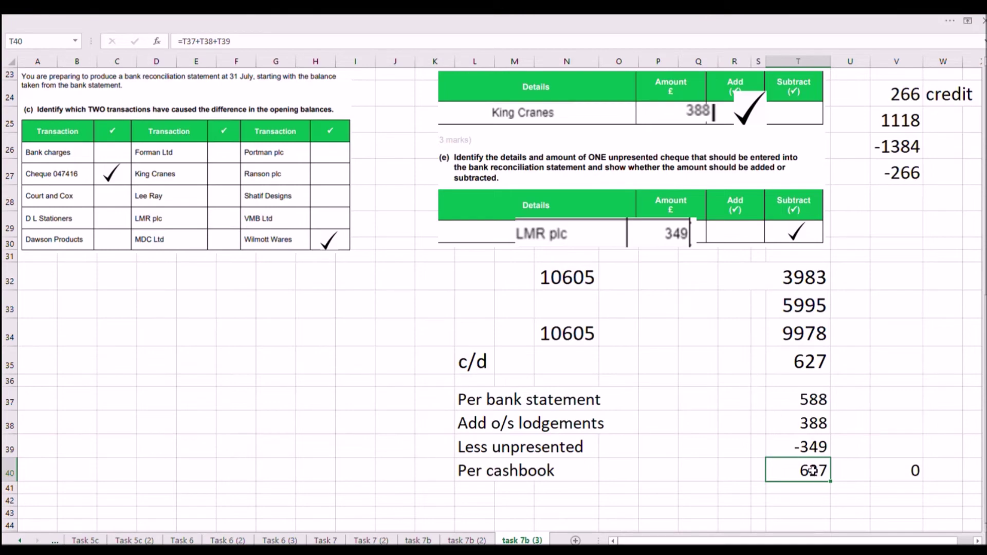
scroll(645, 476, "up", 7)
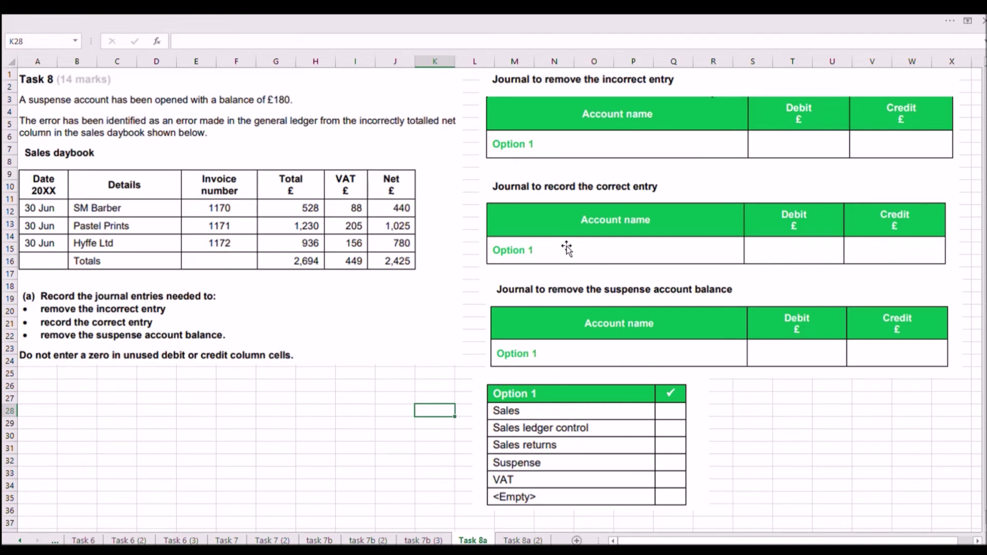
Open the Task 8a (2) answer sheet and inspect the correct total, VAT and net formulas in H13 to J13.
left_click(525, 540)
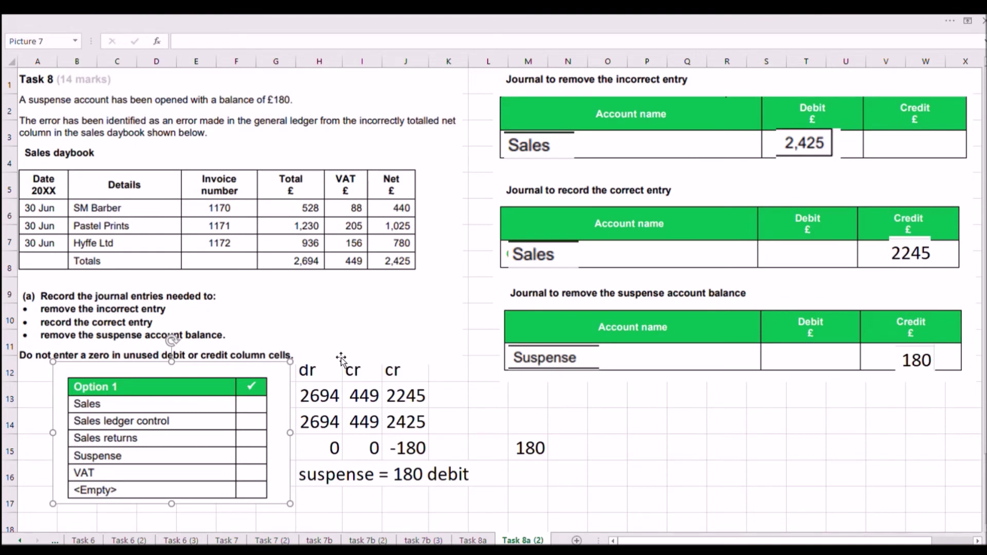
left_click(319, 397)
left_click(362, 396)
left_click(411, 395)
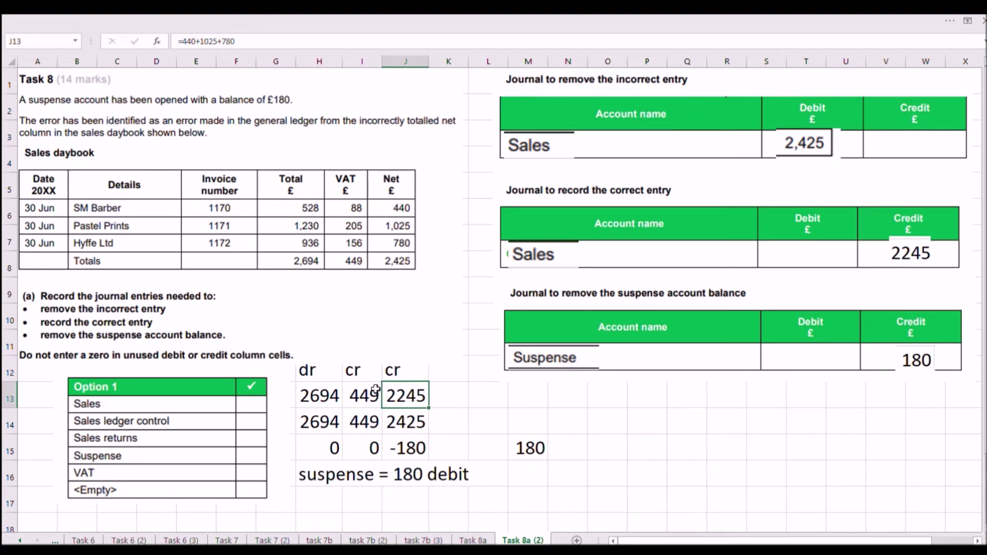
left_click_drag(377, 392, 403, 393)
Label the two rows of daybook totals with "should" in K13 and "have" in K14.
left_click(445, 392)
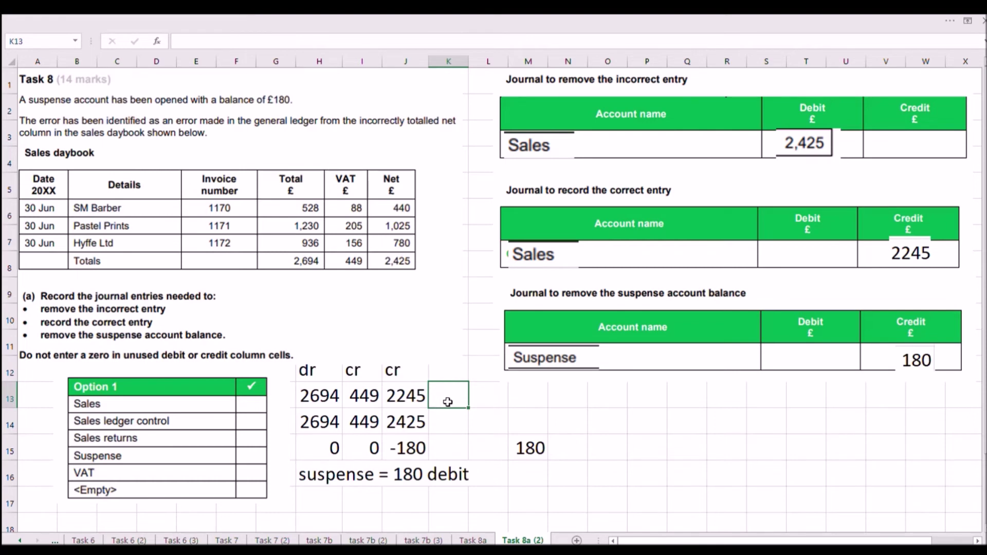
type("should")
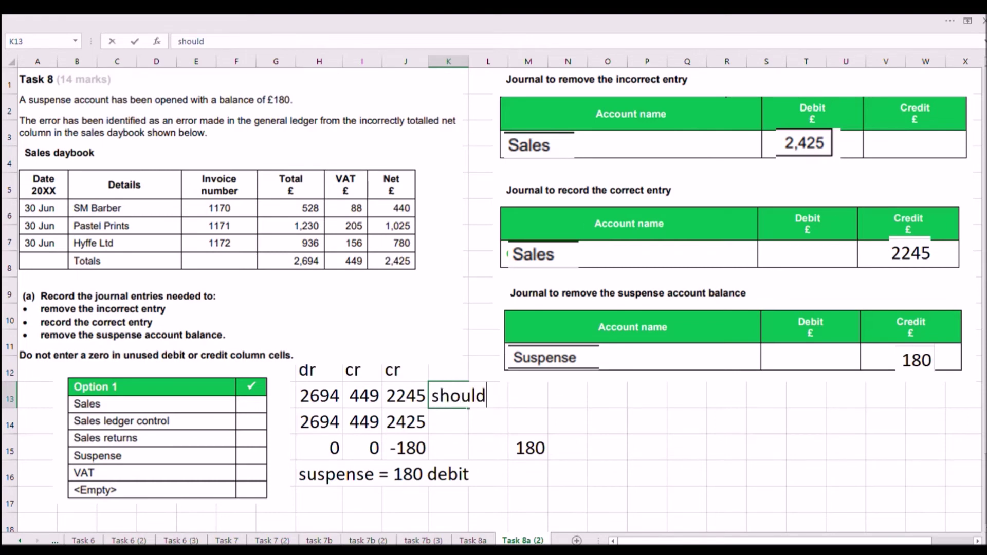
key("Return")
type("have")
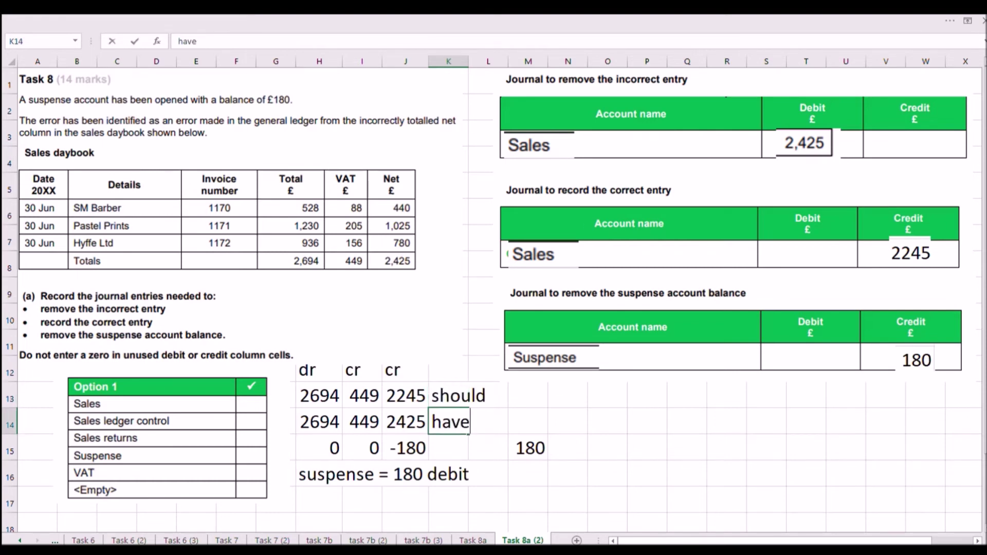
key("Return")
Inspect the net difference formula in J15 and compare the recorded totals in H14:J14 with the correct ones in H13:J13.
left_click(406, 448)
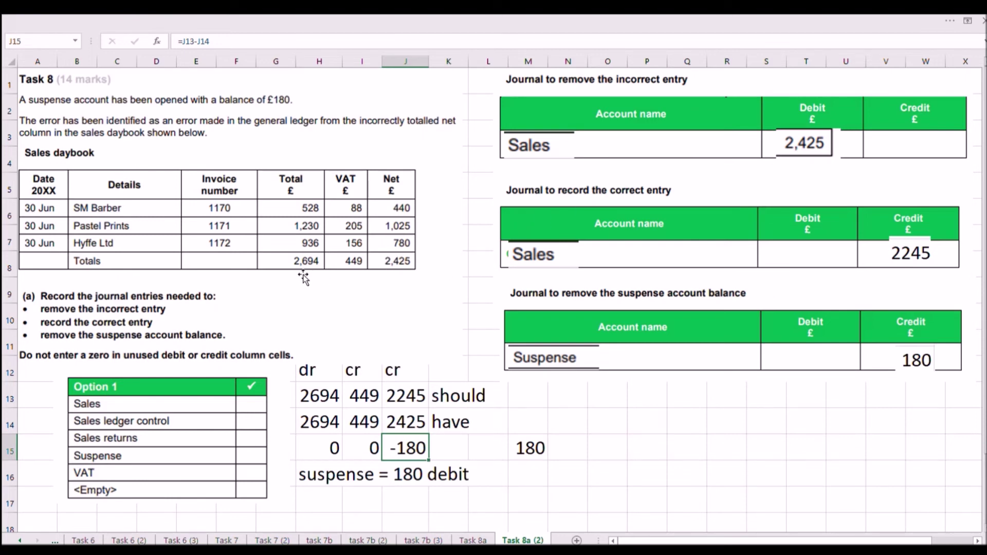
left_click(312, 422)
left_click_drag(312, 422, 412, 424)
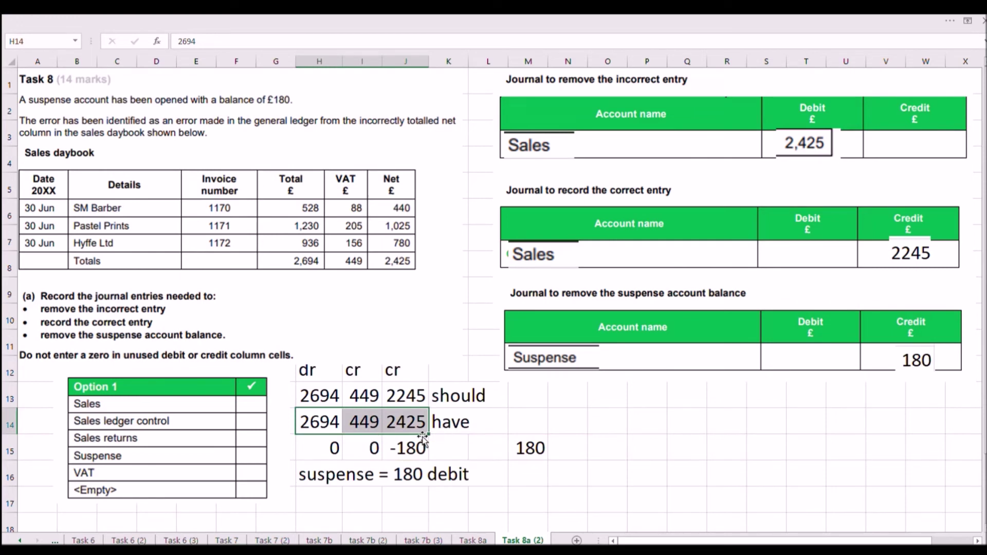
left_click_drag(327, 390, 411, 393)
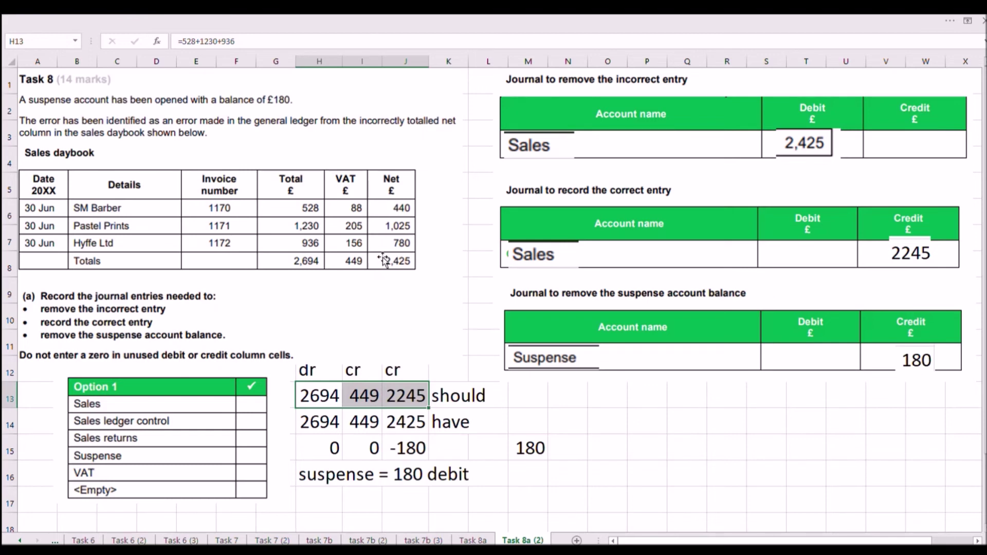
left_click(398, 394)
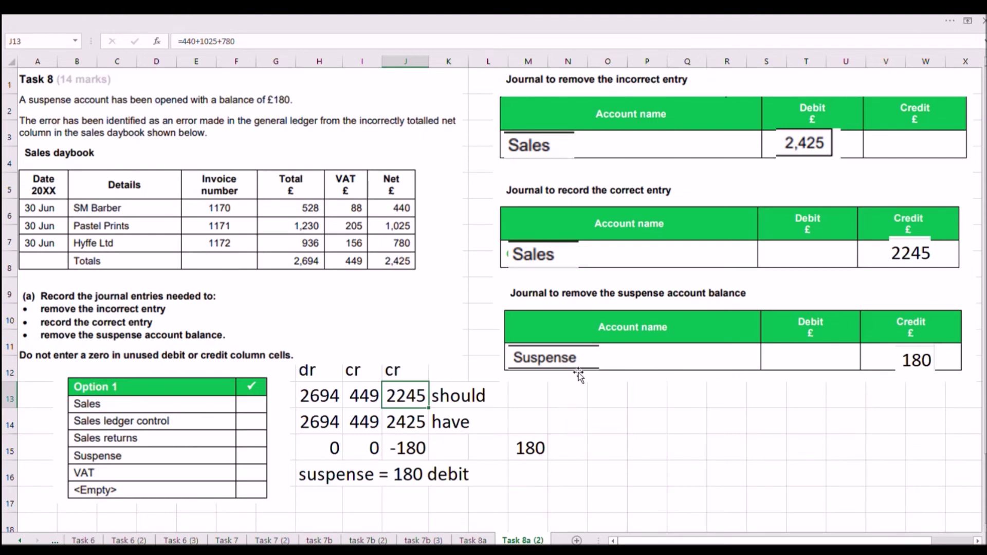
View the task 8b reversed drawings question and its worked journal entries on the task 8b (2) sheet.
key("ctrl+Page_Down")
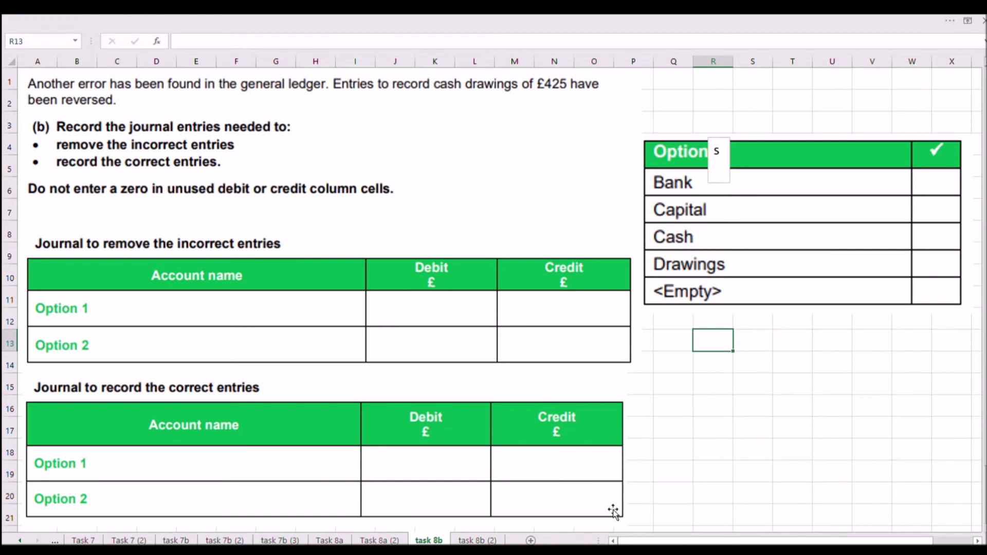
left_click(481, 538)
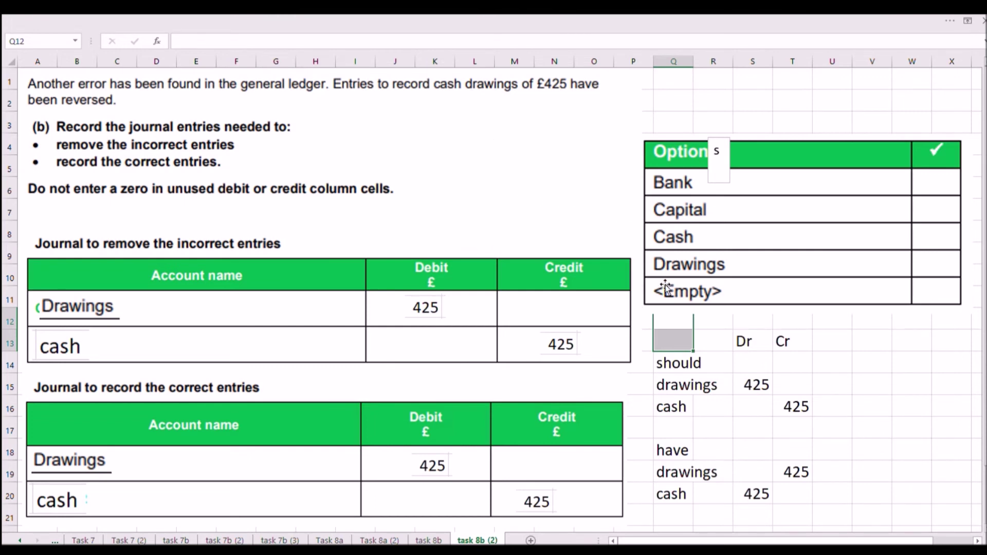
Review the Task 9 question and its completed office furniture and suspense accounts on the Task 9 (2) sheet.
left_click(869, 320)
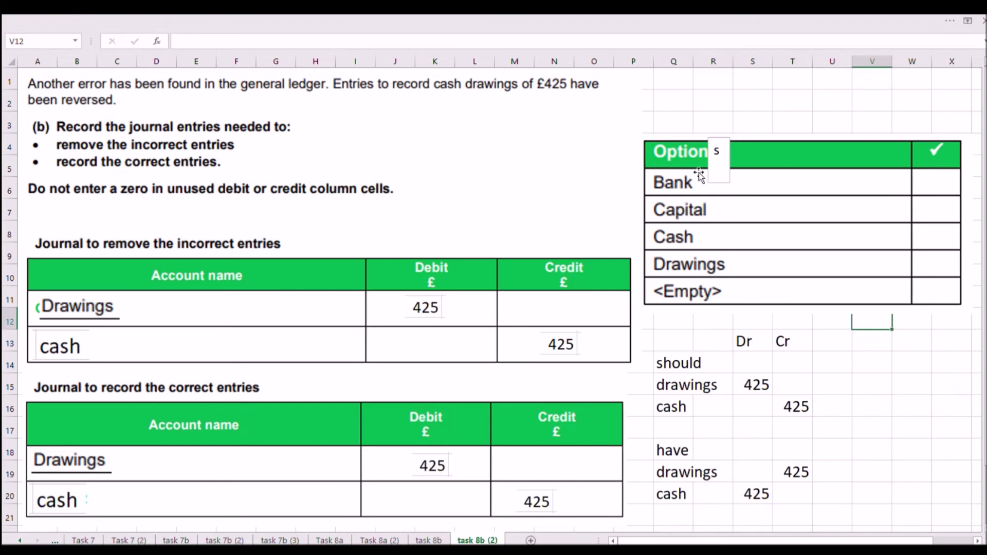
key("ctrl+Page_Down")
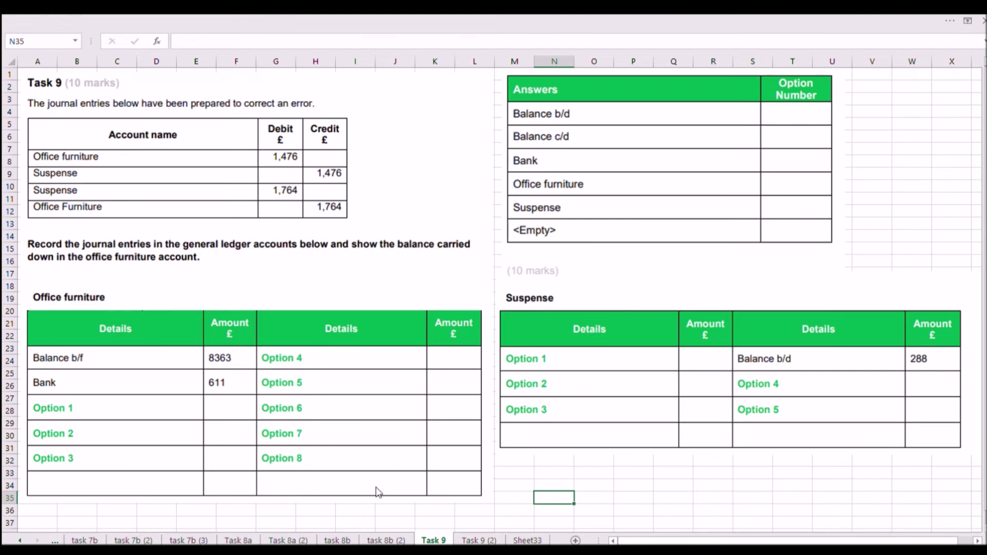
left_click(484, 540)
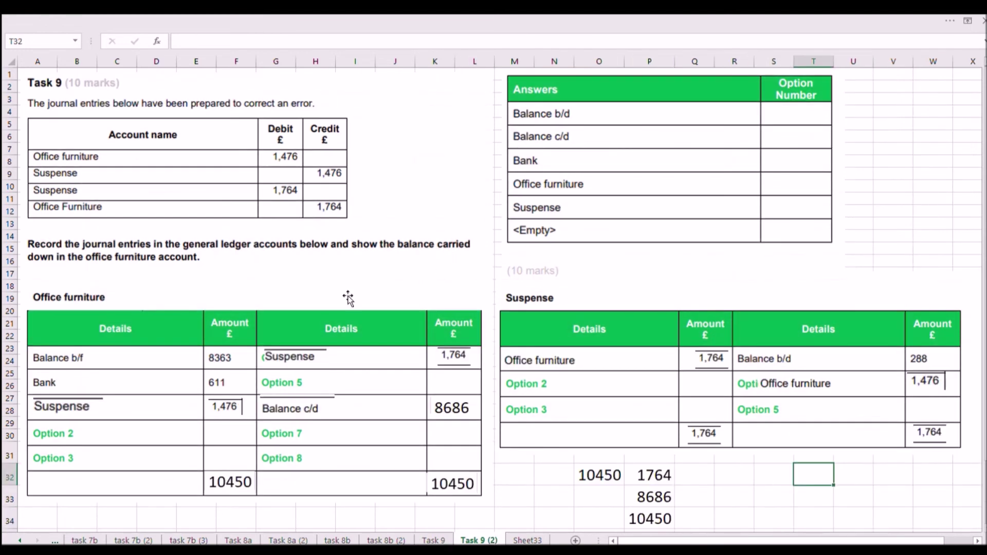
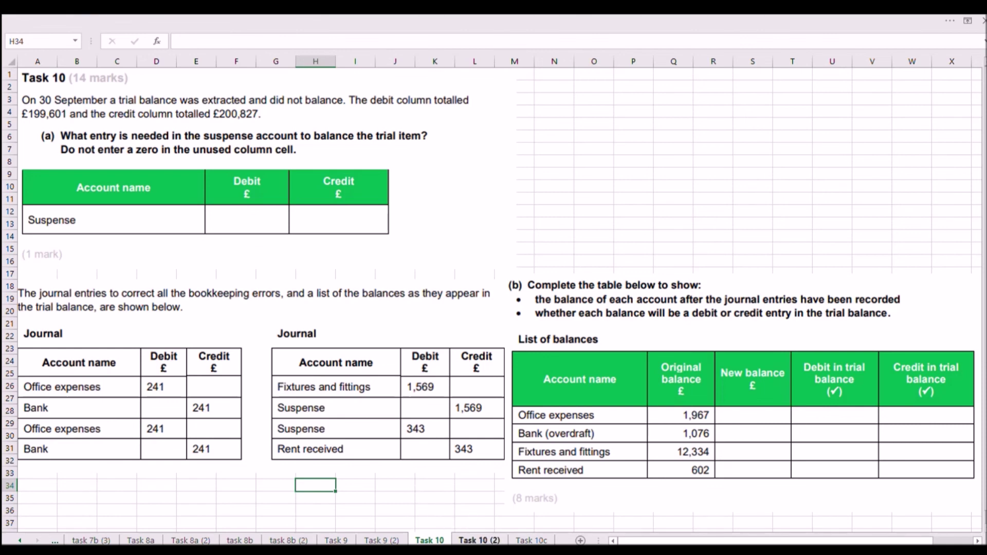
Open the Task 10 (2) answer sheet and inspect the debit and credit trial balance totals in N2 and O2.
left_click(479, 540)
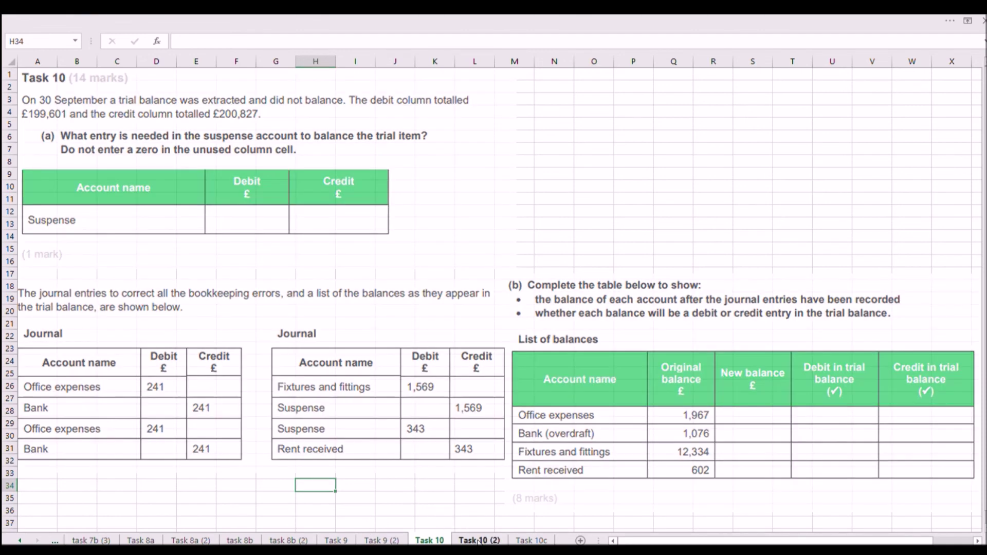
scroll(370, 282, "up", 4)
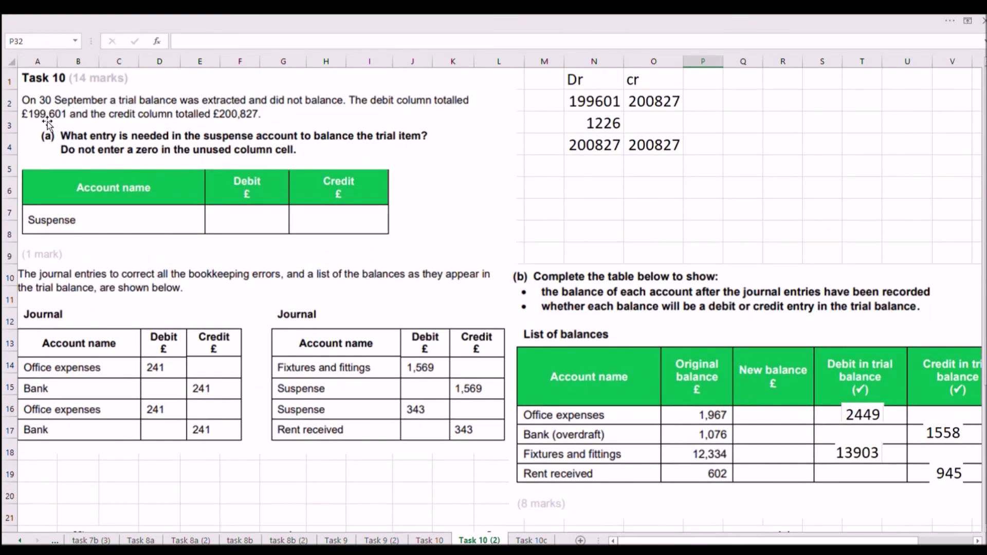
left_click(593, 113)
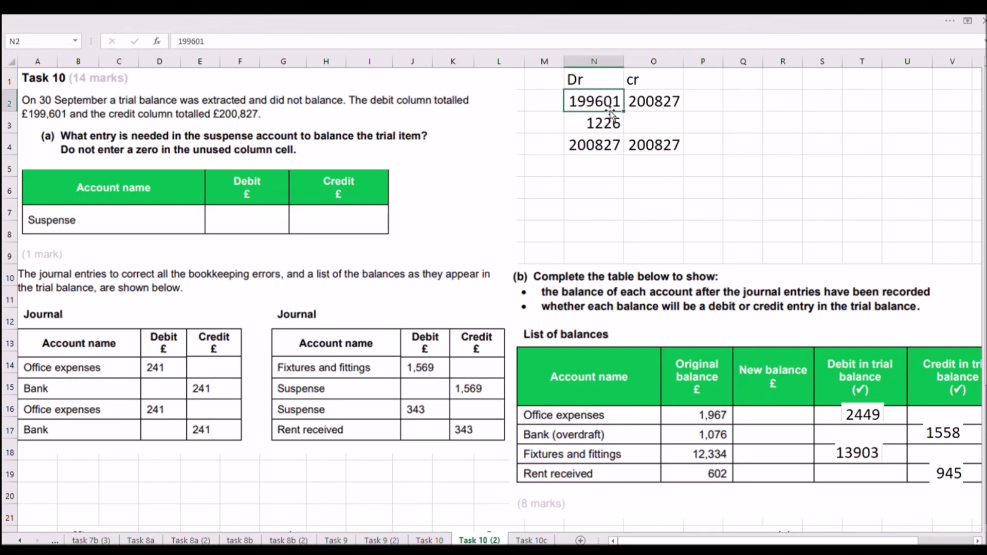
left_click(642, 107)
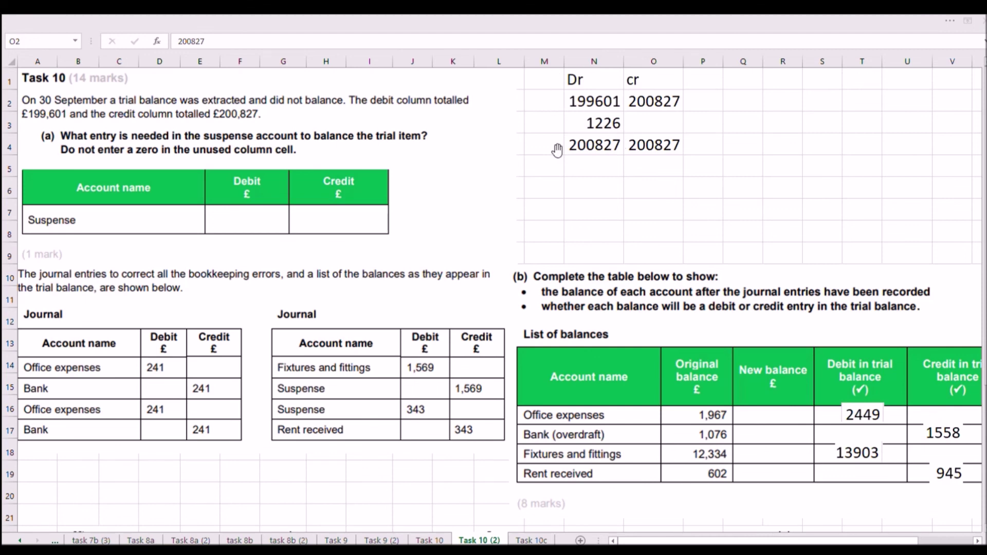
Place the 1226 figure as a picture in the debit cell of the Task 10 (a) suspense row.
key("ctrl+v")
left_click_drag(651, 100, 241, 222)
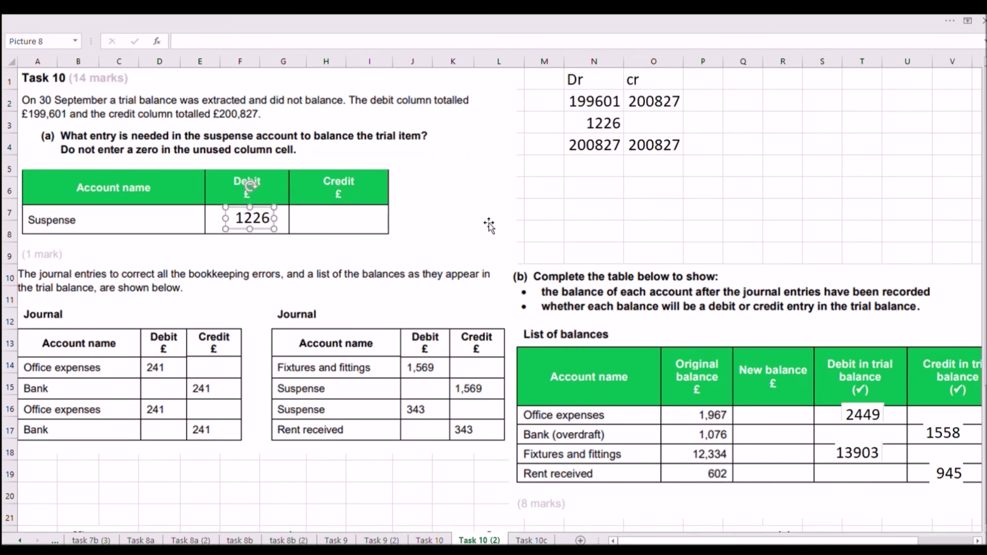
left_click(575, 192)
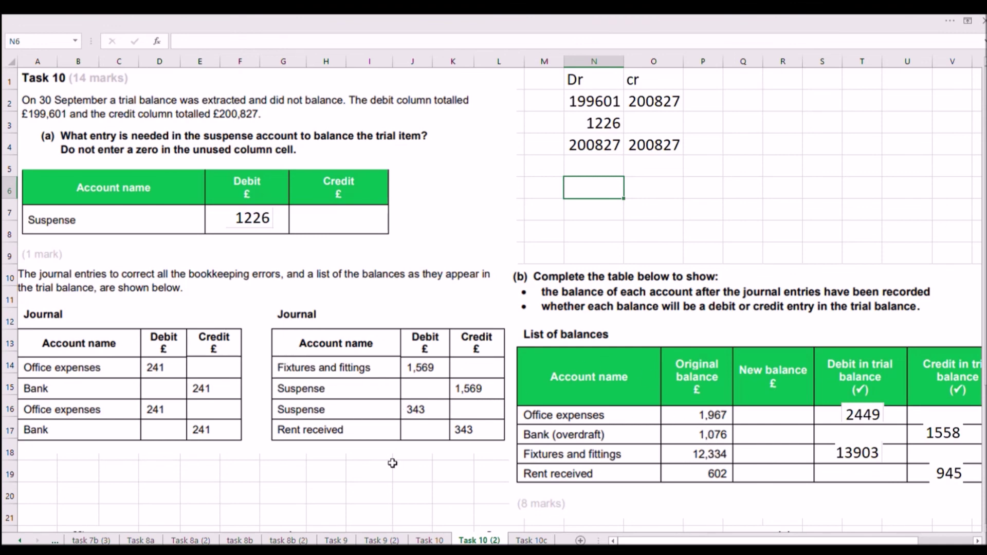
Review the Task 10 journals and inspect the office expenses carried-down balance formula in D25.
scroll(405, 455, "down", 4)
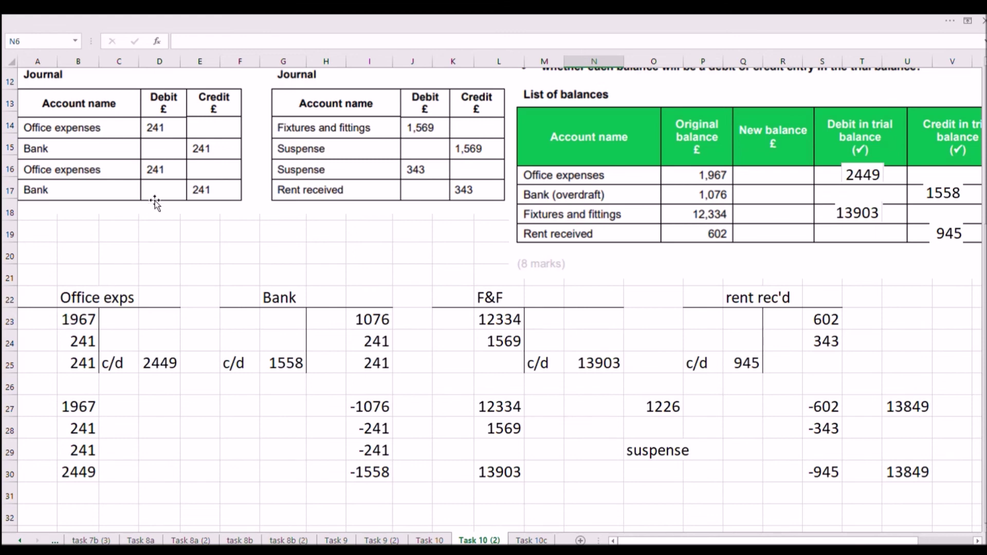
left_click(162, 132)
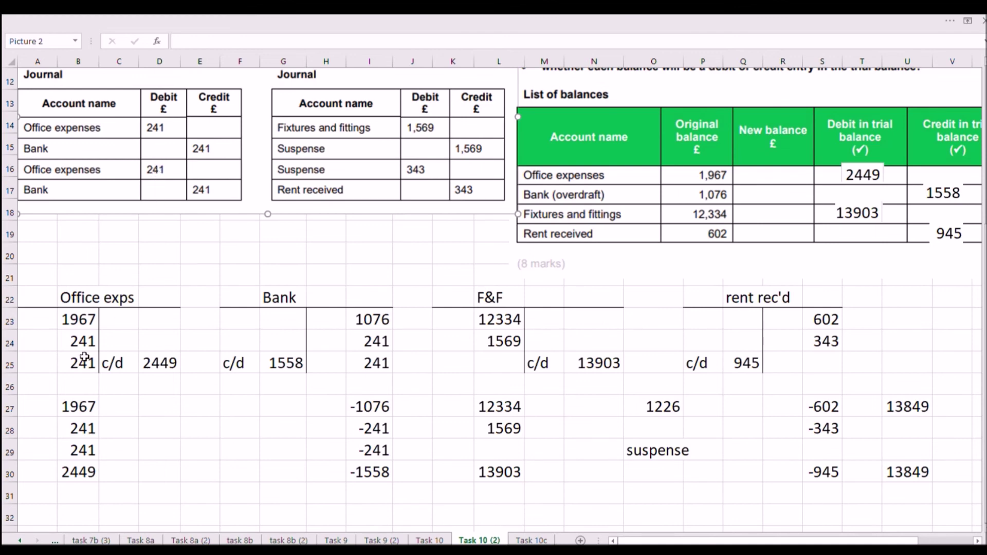
left_click(151, 366)
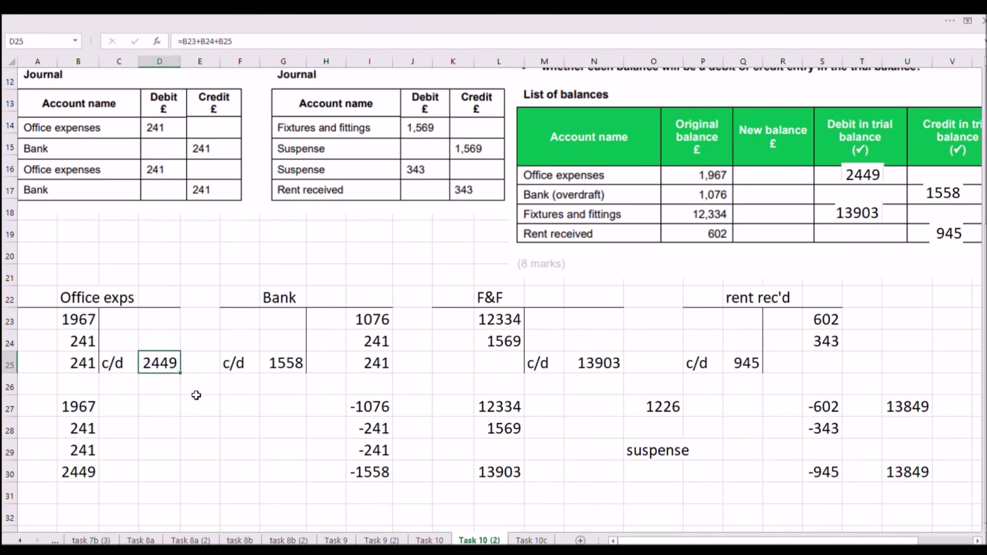
Total the office expenses debit entries B23:B25 in B26 with a SUM formula.
left_click(67, 384)
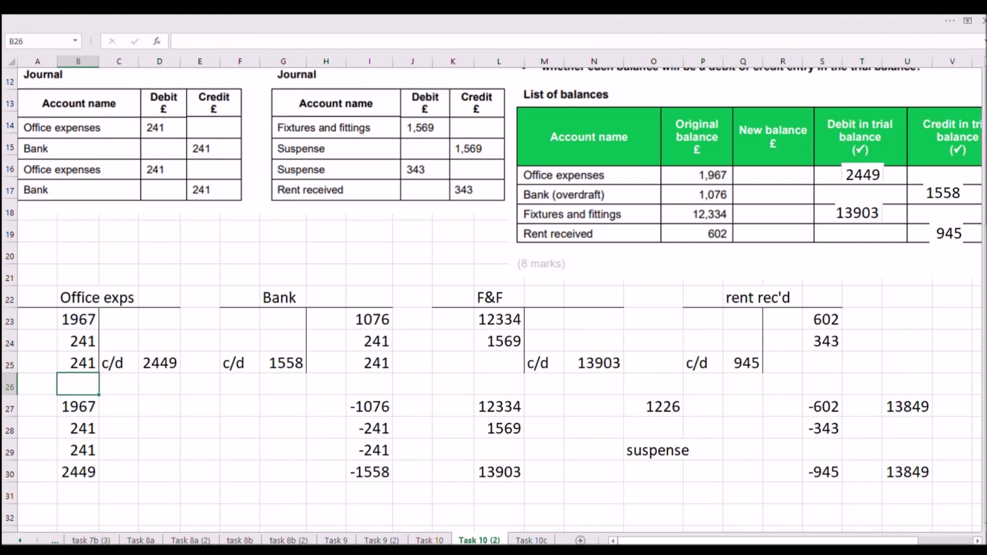
type("=sum(")
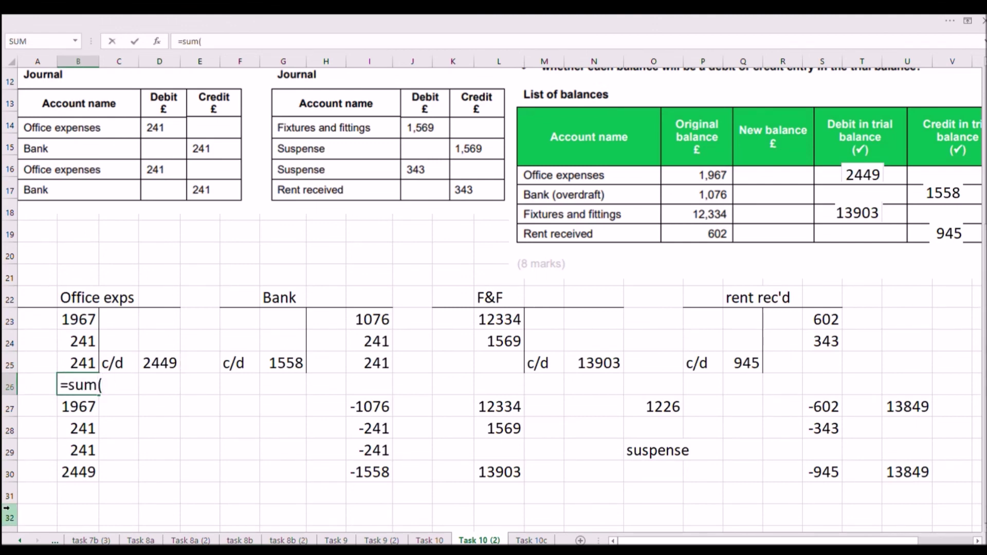
left_click_drag(75, 322, 71, 363)
key("Return")
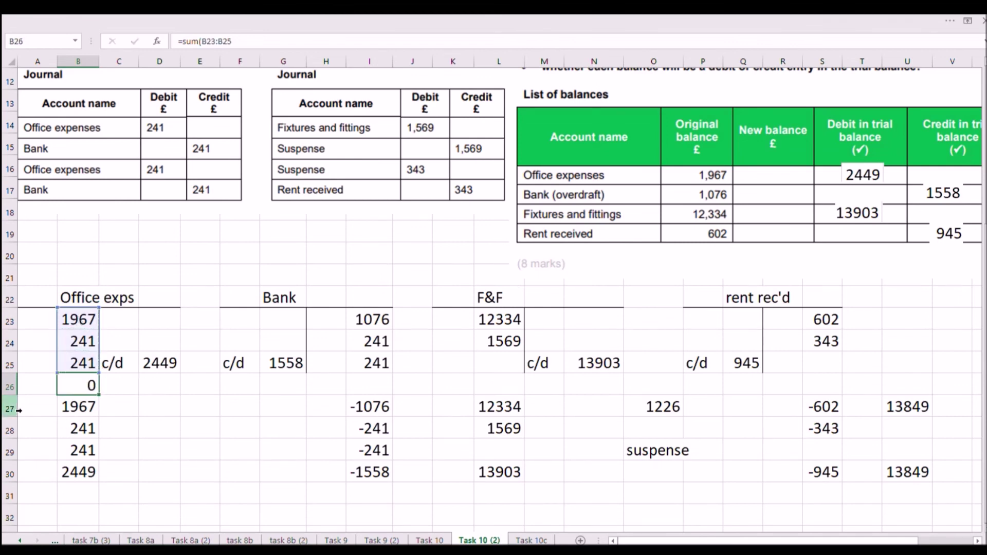
Copy the SUM formula from B26 to D26 to total the credit side of the office expenses account.
left_click(81, 383)
key("ctrl+c")
left_click(158, 383)
key("ctrl+v")
left_click(188, 429)
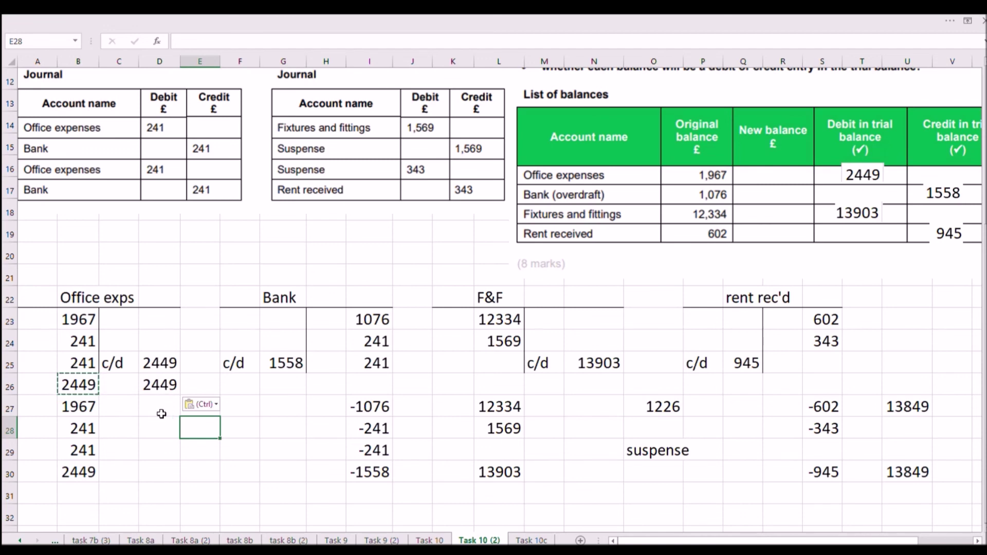
key("ctrl+c")
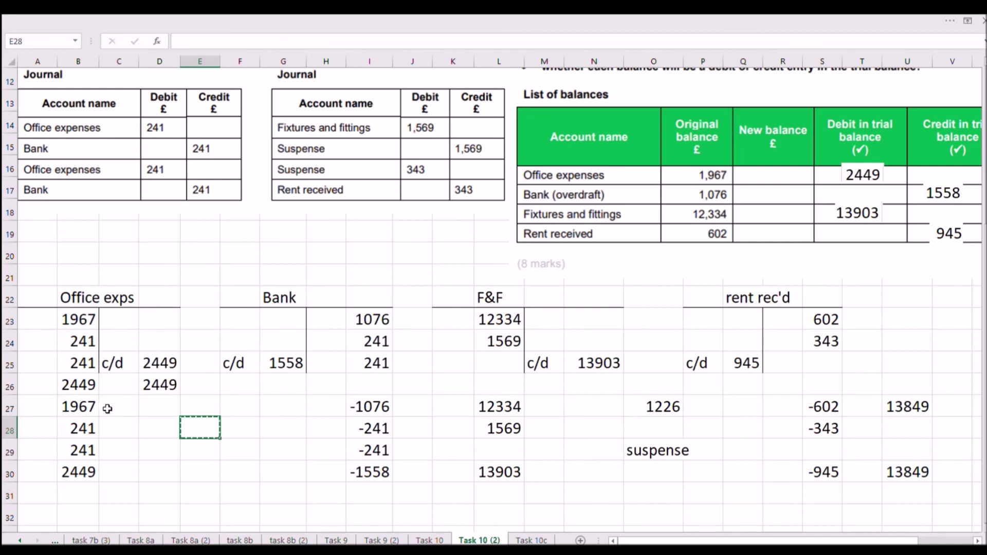
left_click(154, 381)
key("Escape")
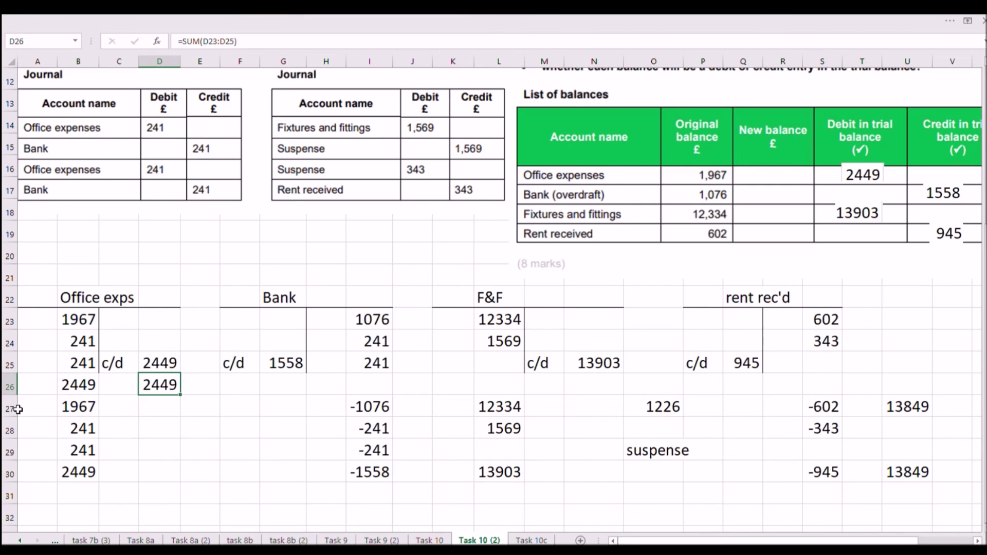
Insert a blank row at row 27 to separate the account totals from the workings below.
left_click(20, 414)
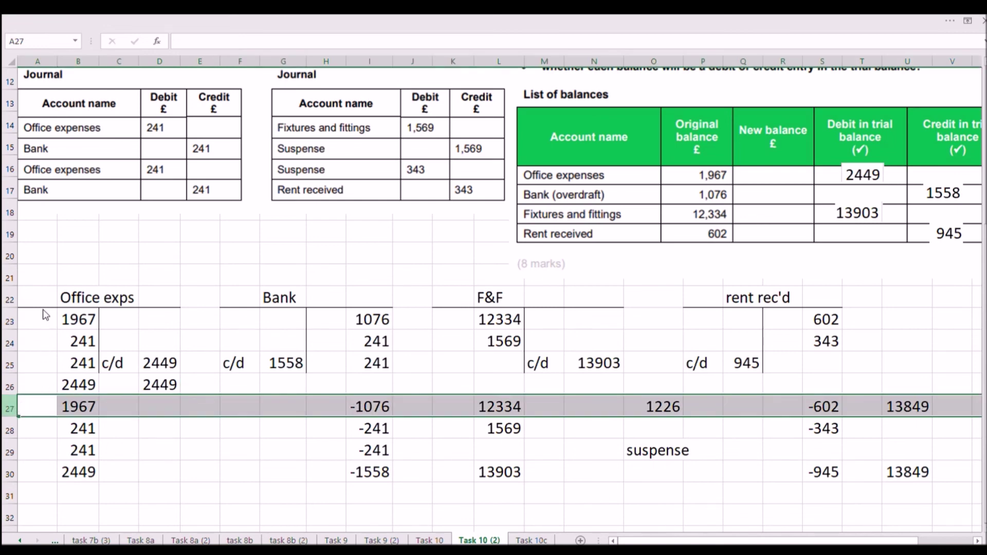
key("ctrl+shift+plus")
left_click(247, 448)
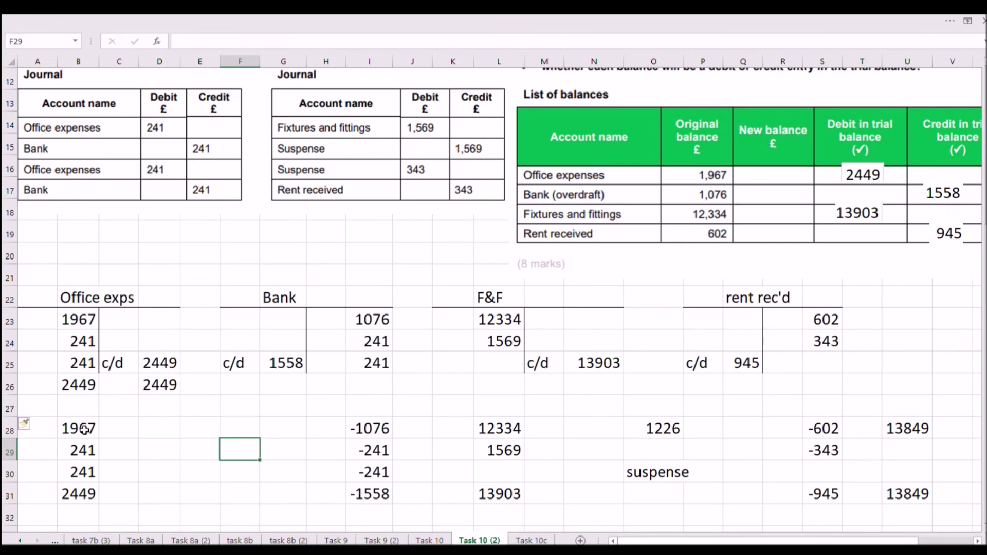
left_click(84, 430)
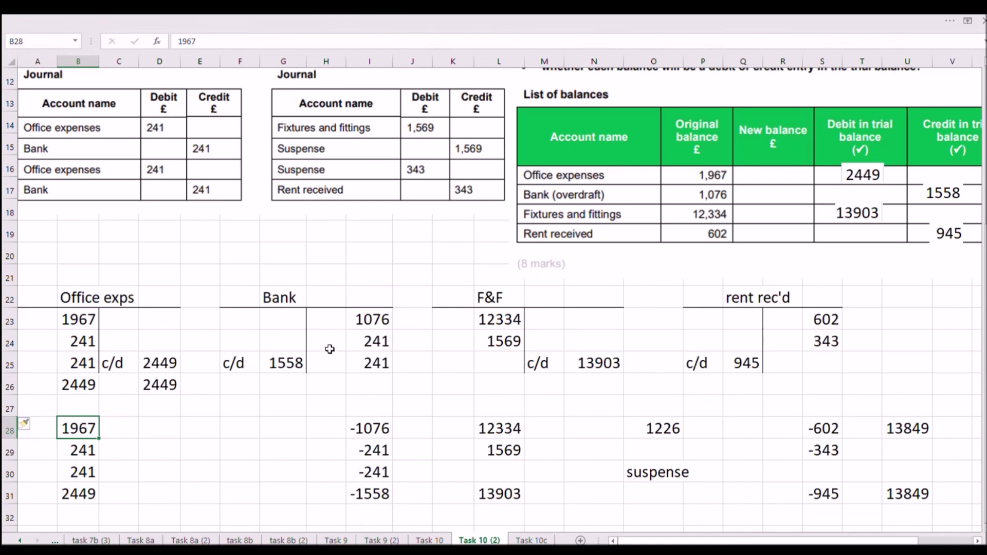
Copy the total formula from D26 to G26 and I26 to total both sides of the bank account.
left_click(160, 385)
key("ctrl+c")
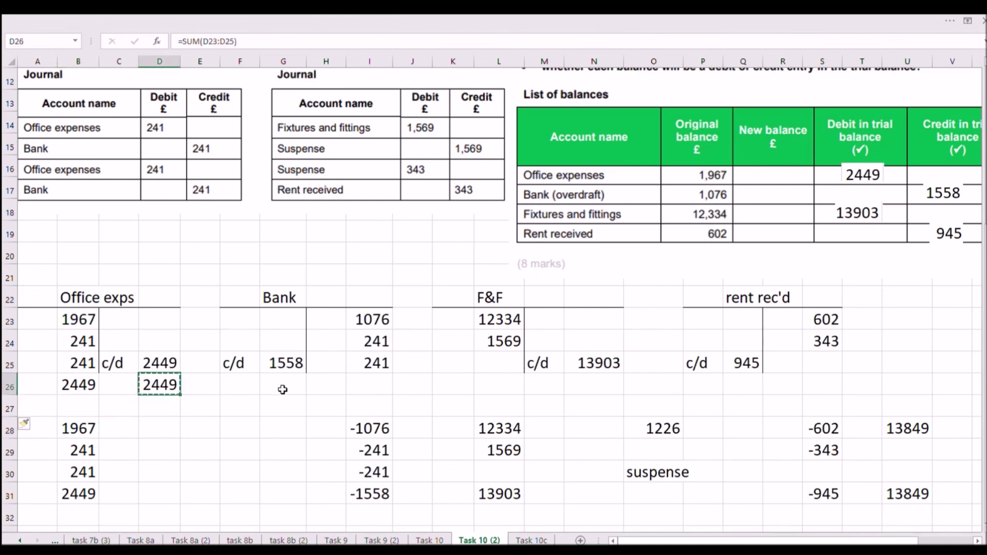
left_click(285, 385)
key("ctrl+v")
left_click(370, 385)
key("ctrl+v")
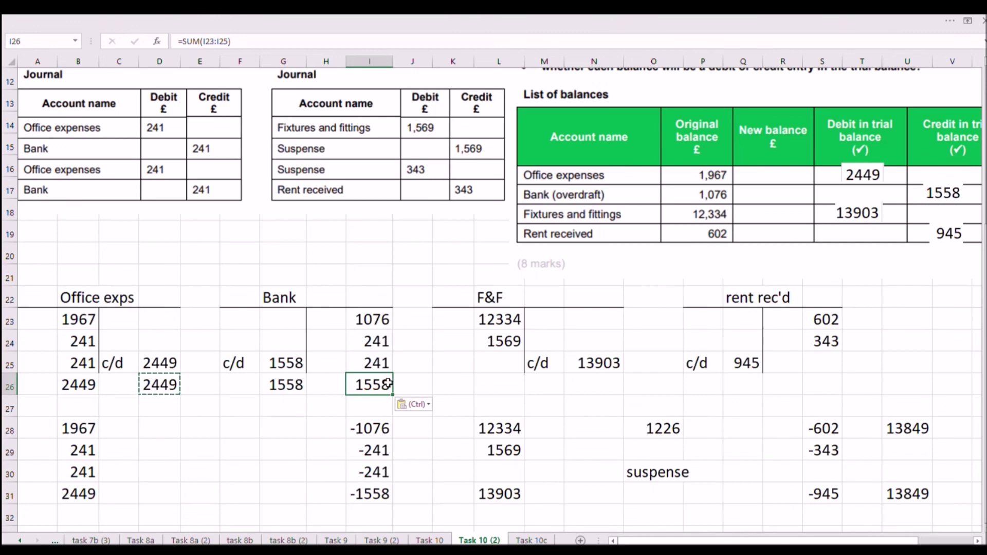
Copy the total formula from I26 to L26 and N26 to total both sides of the F&F account.
key("ctrl+c")
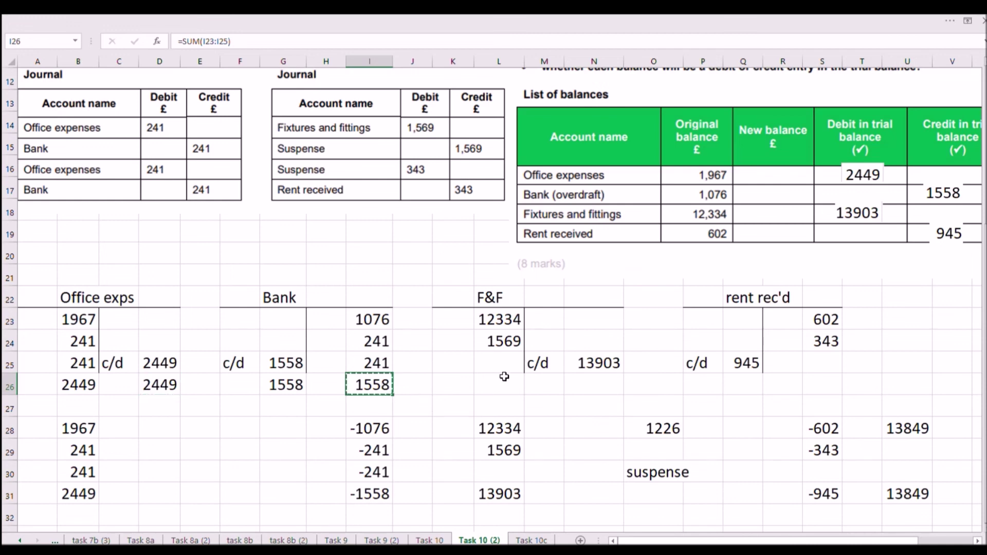
left_click(504, 383)
key("ctrl+v")
left_click(584, 377)
key("ctrl+v")
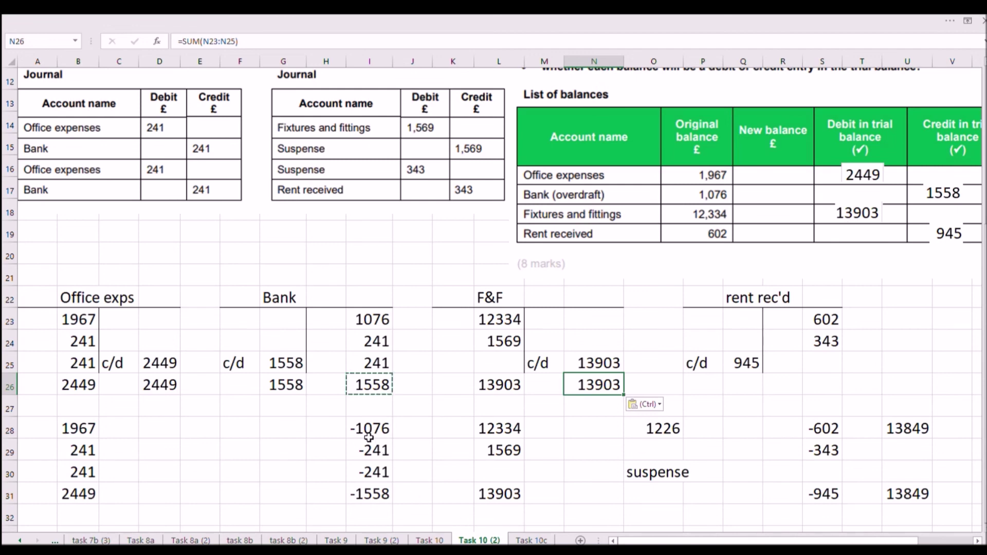
Inspect the bank workings in I28:I31 and the F&F workings in L28:L31, including their total formulas.
left_click_drag(369, 431, 370, 495)
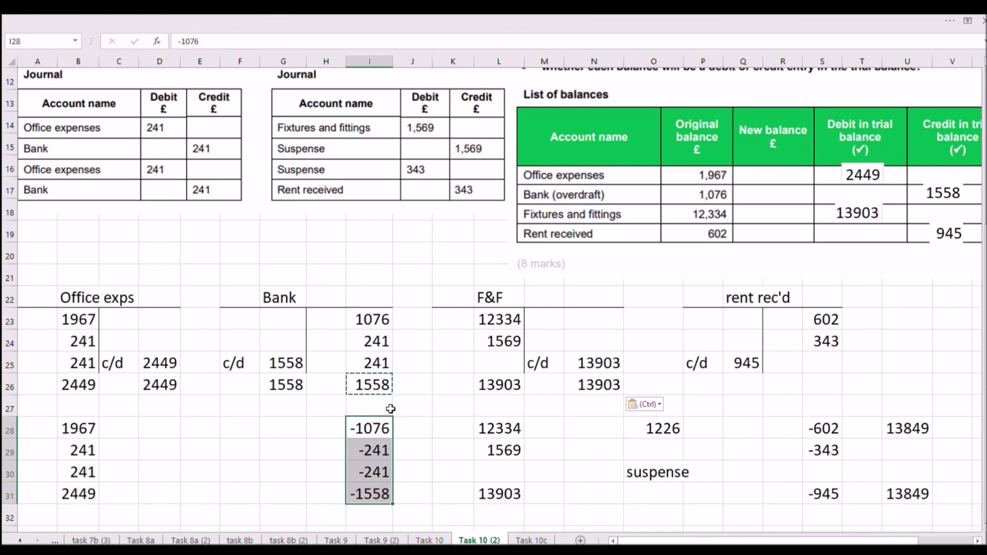
left_click(381, 491)
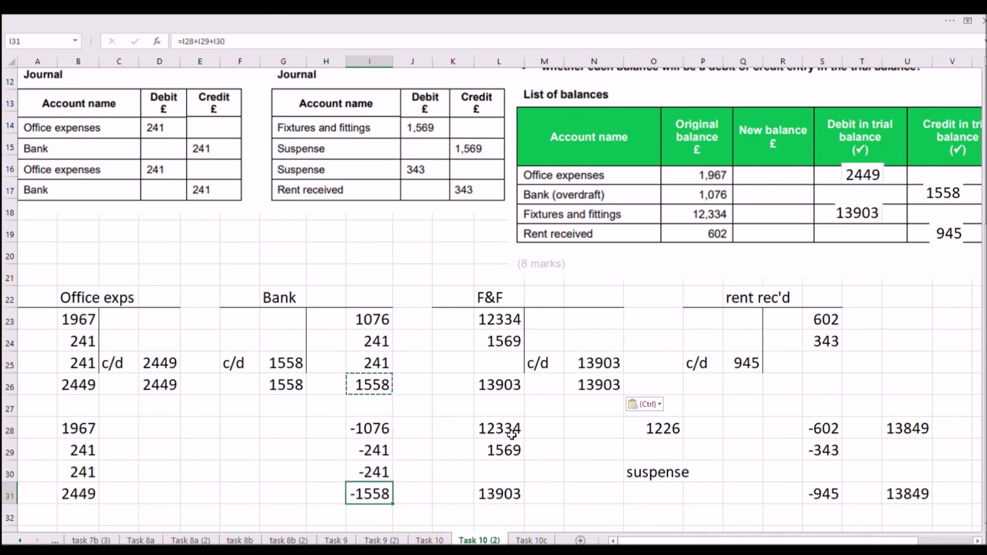
left_click(512, 434)
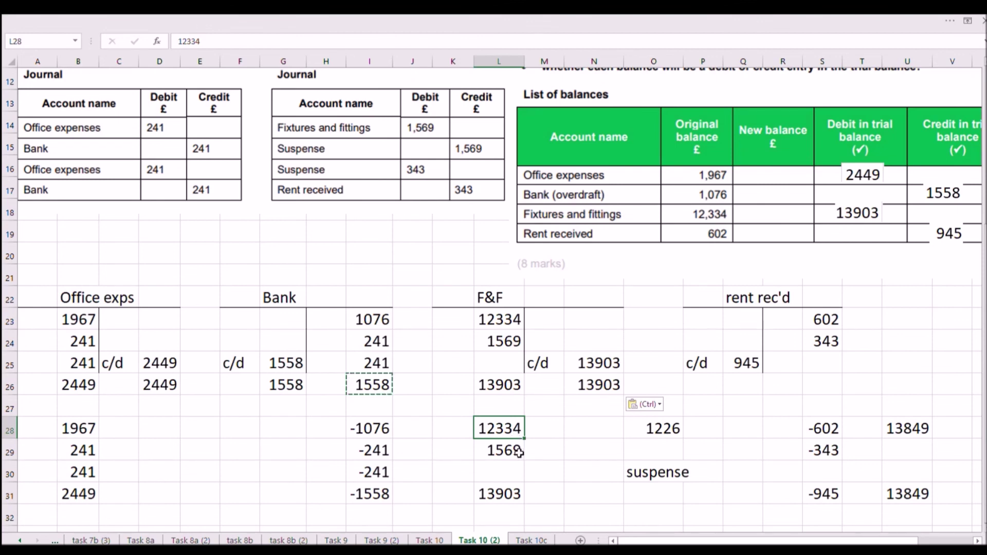
left_click(515, 451)
left_click(506, 495)
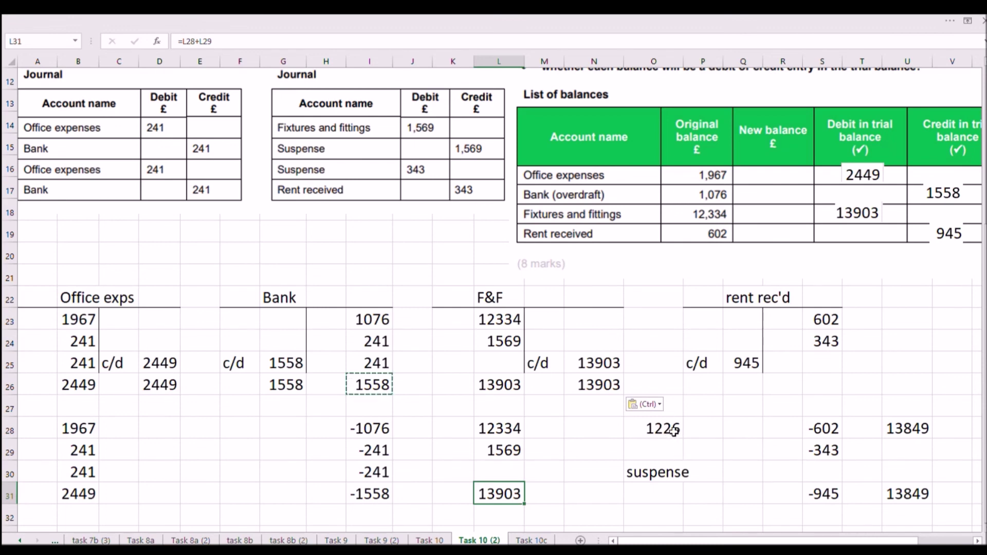
Clear the suspense balance in the workings by entering -1226 in O29 and 0 in O31.
left_click(673, 431)
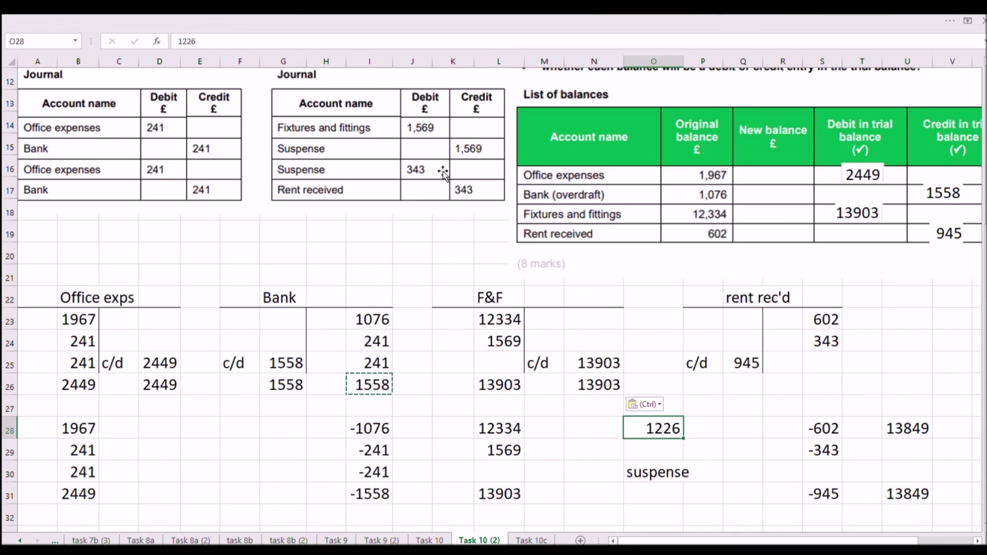
left_click(652, 442)
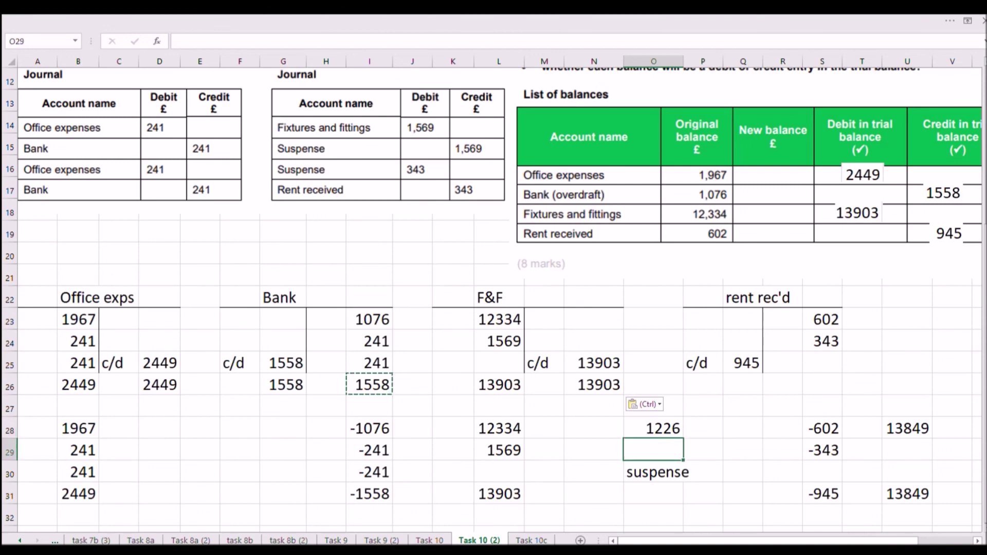
type("-112")
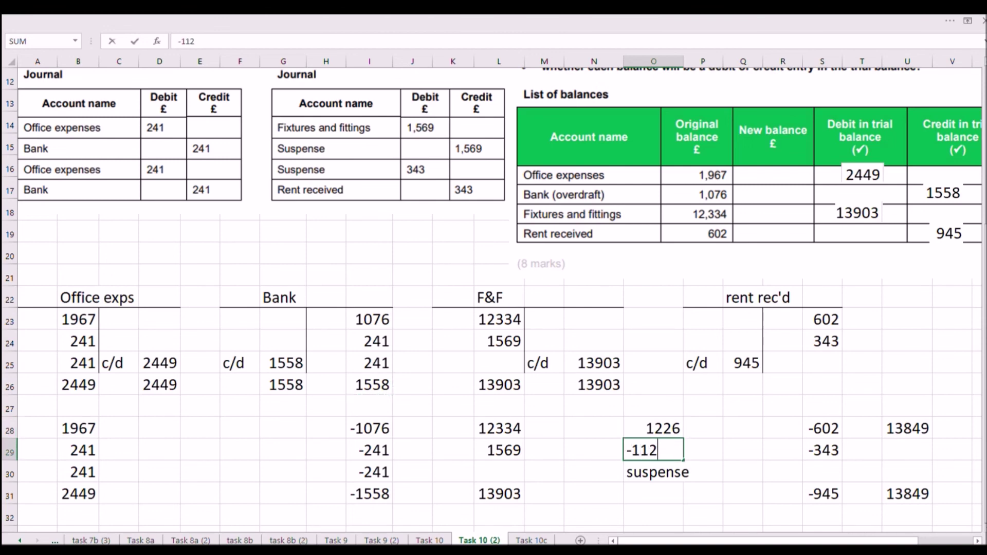
key("BackSpace")
key("BackSpace")
type("226")
key("Return")
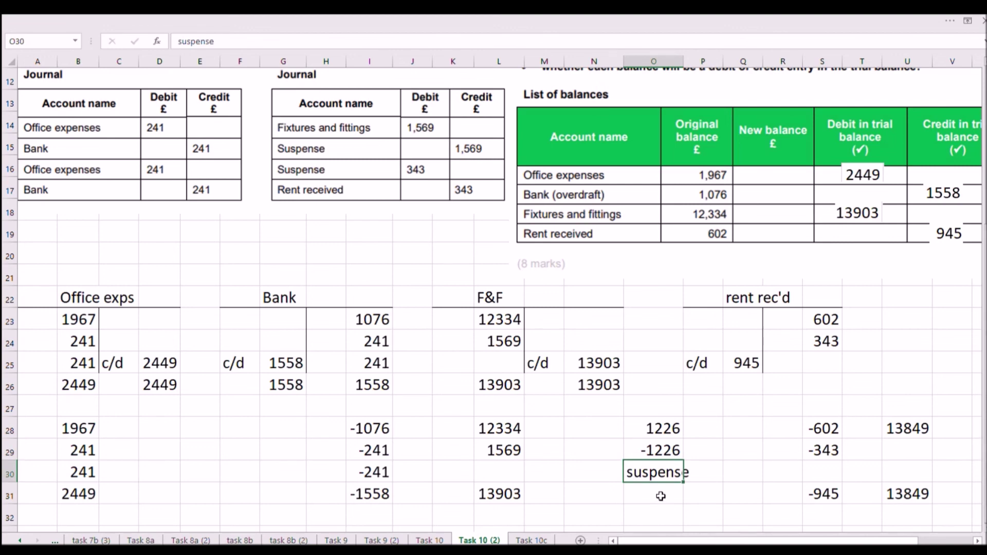
left_click(661, 496)
type("0")
key("Return")
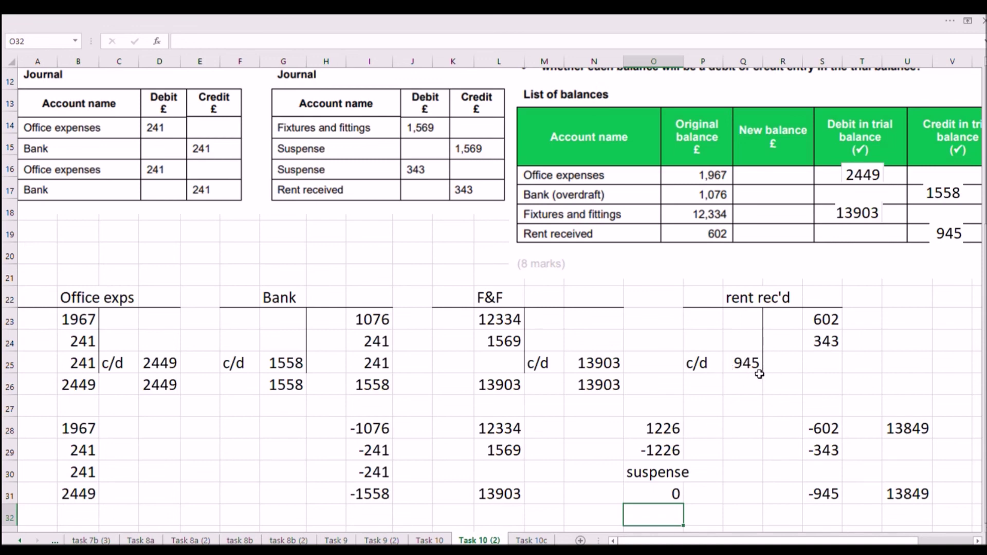
Inspect the rent received formulas in Q25 and S31, then compare the balances across B28:S28 with the totals across B31:S31.
left_click(739, 365)
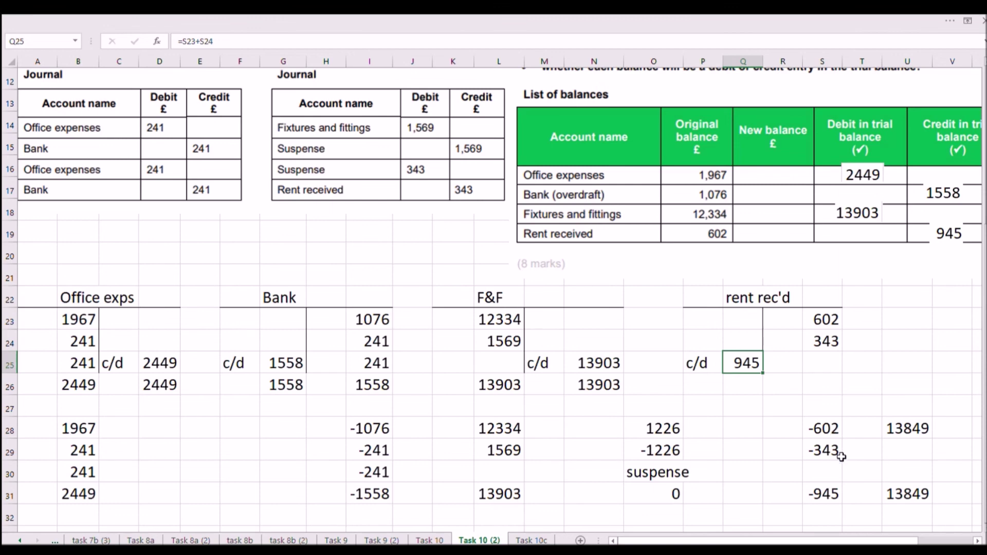
left_click(837, 495)
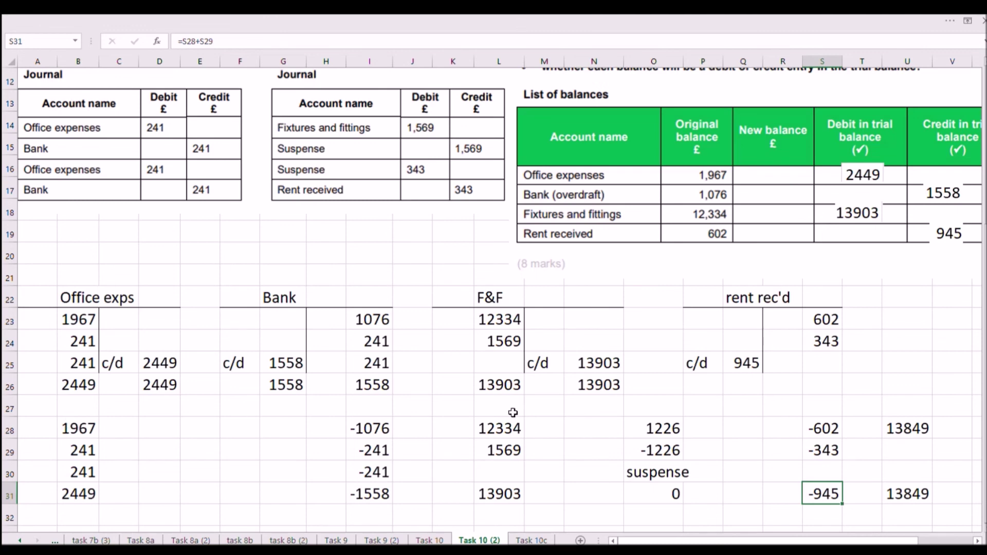
left_click_drag(85, 427, 824, 427)
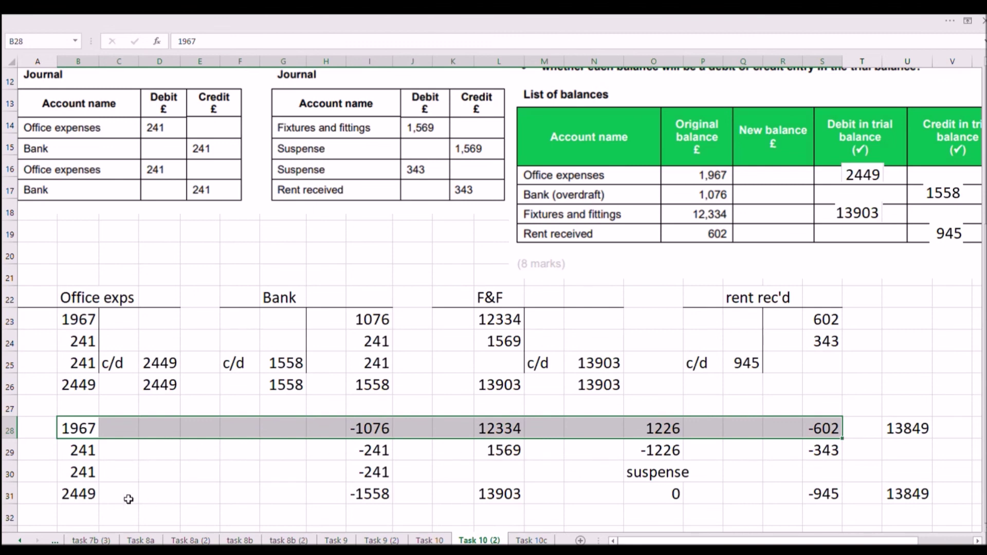
left_click_drag(78, 492, 817, 484)
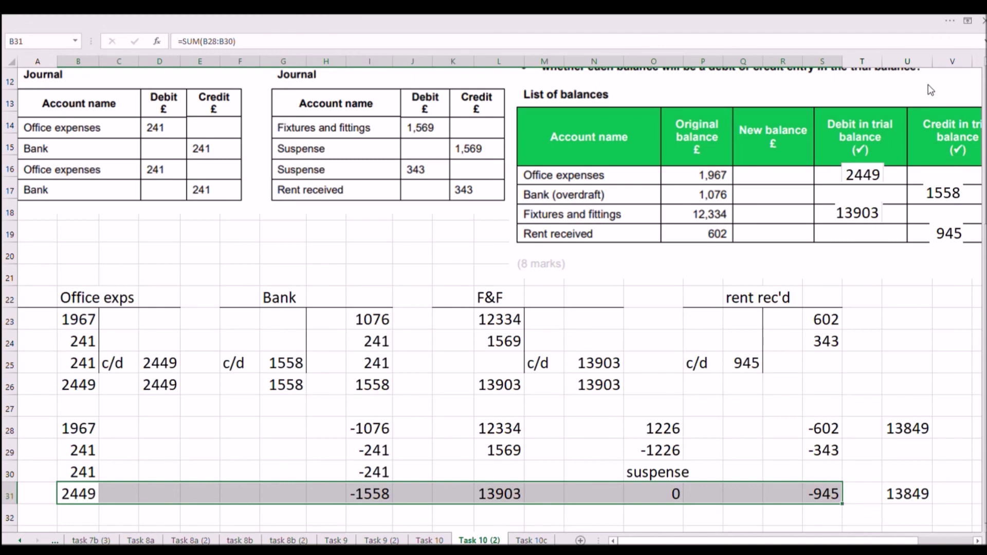
Review the Task 10c question, open its worked answers on the Task 10c (2) sheet, and inspect the opening debit balance in Q25.
key("ctrl+Page_Down")
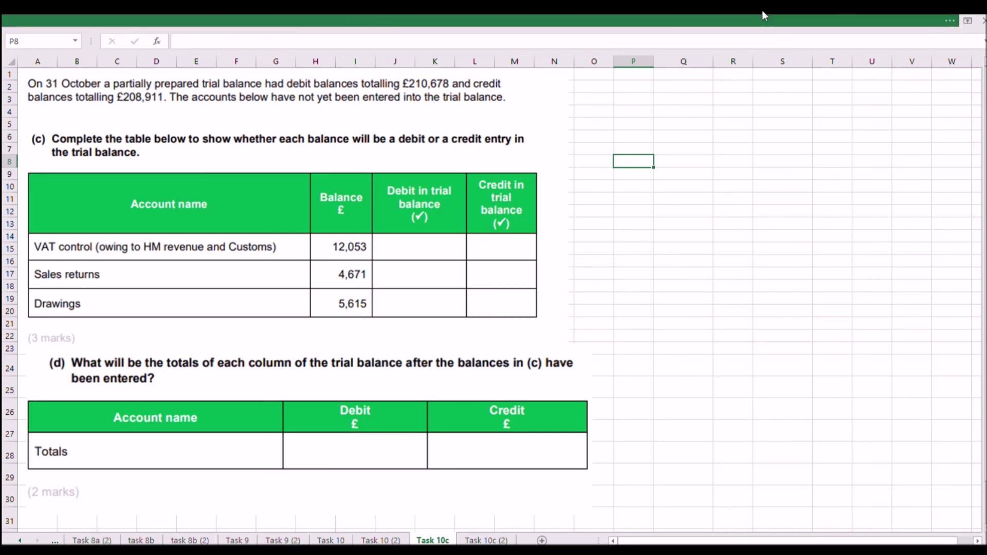
left_click(492, 540)
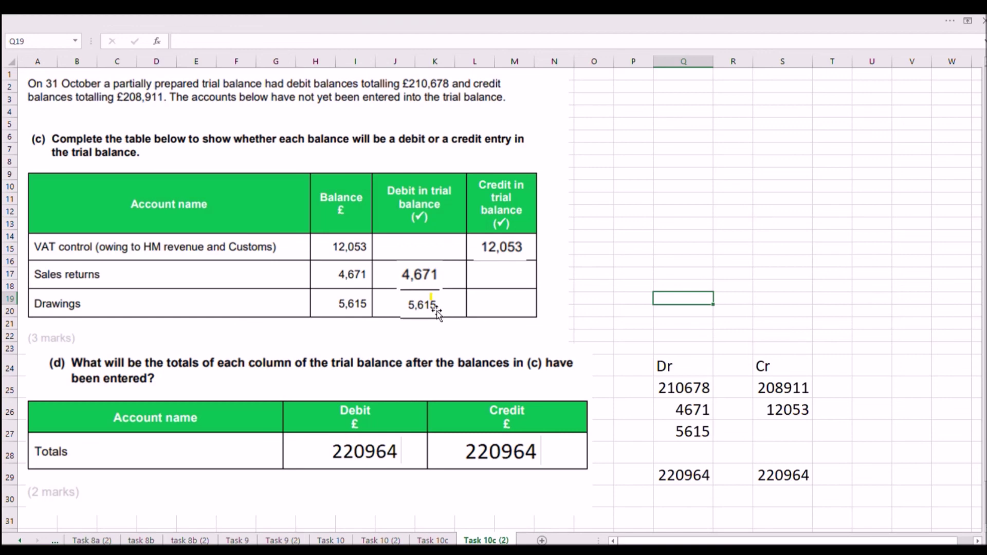
left_click(678, 386)
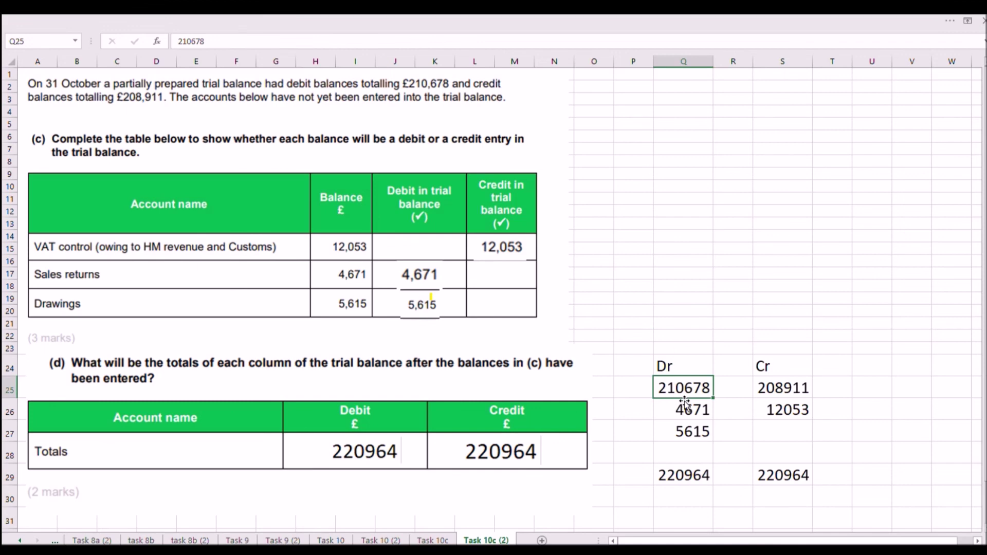